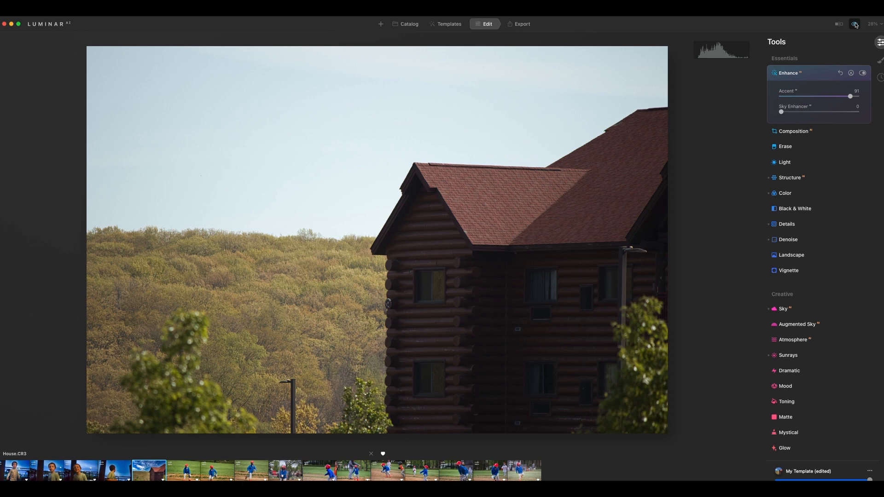
Step: Compare the edited house photo with its original and look through the available editing tools
{"action": "left_click", "coordinate": [856, 24]}
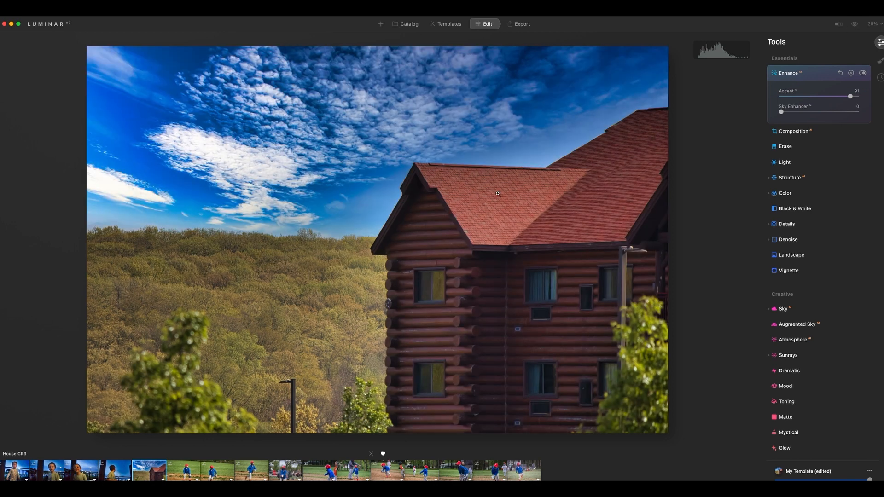
{"action": "scroll", "coordinate": [806, 244], "scroll_direction": "down", "scroll_amount": 5}
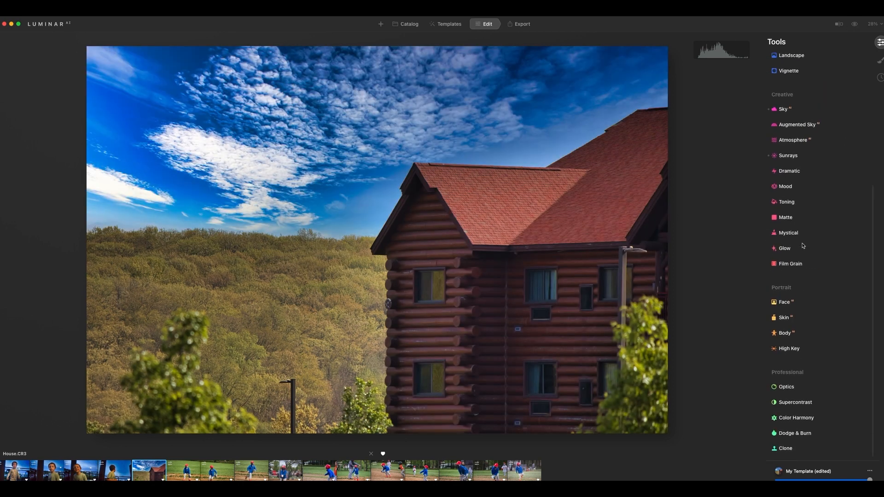
{"action": "scroll", "coordinate": [820, 239], "scroll_direction": "up", "scroll_amount": 5}
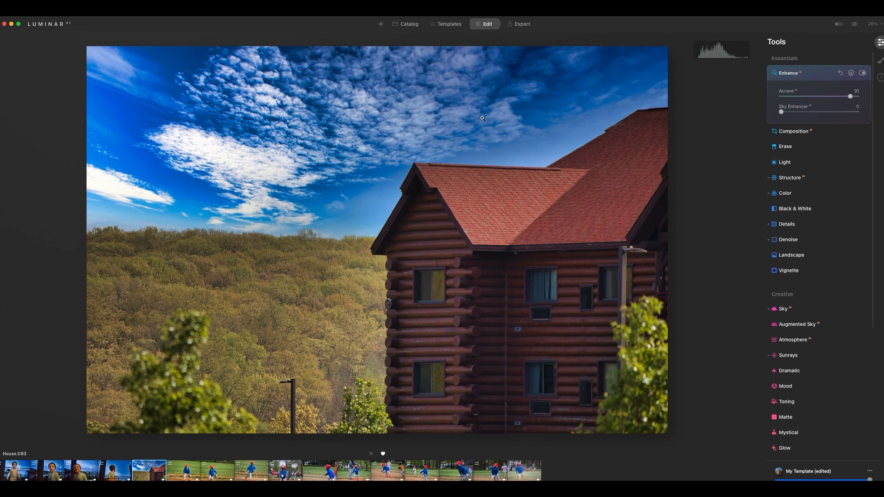
Step: Look over the photo catalog and the suggested templates, and return to editing House.CR3
{"action": "left_click", "coordinate": [410, 25]}
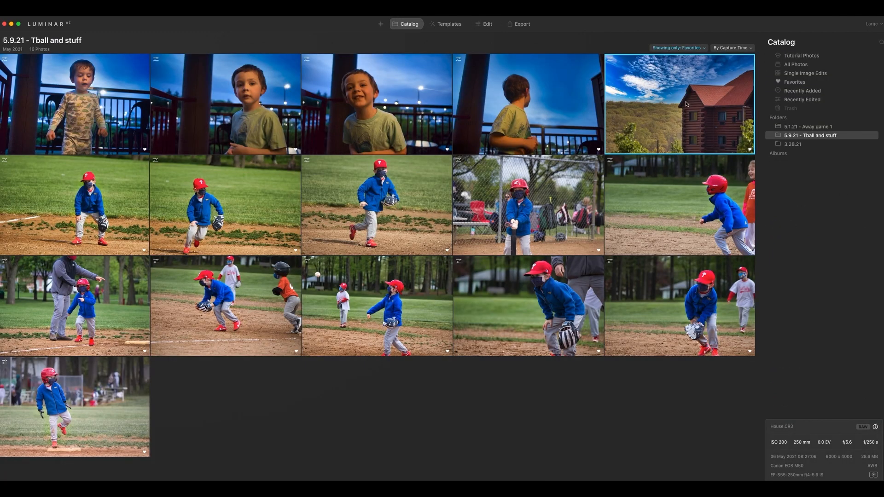
{"action": "left_click", "coordinate": [447, 25]}
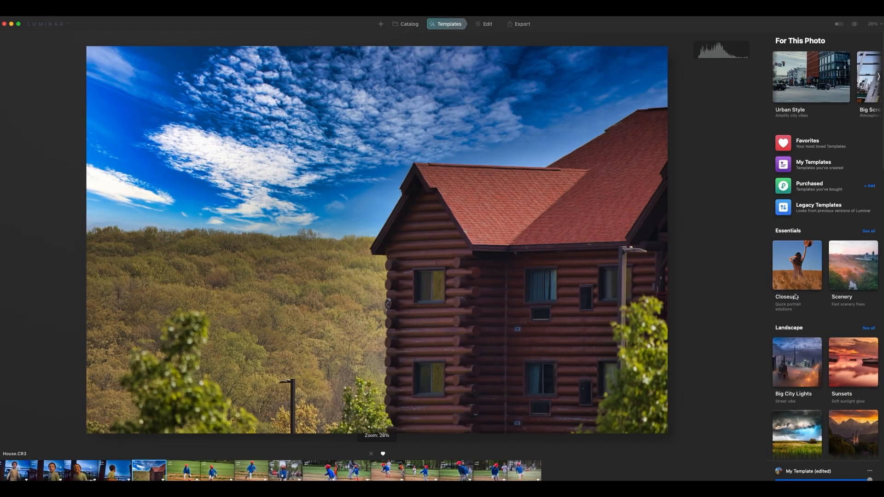
{"action": "left_click", "coordinate": [483, 26]}
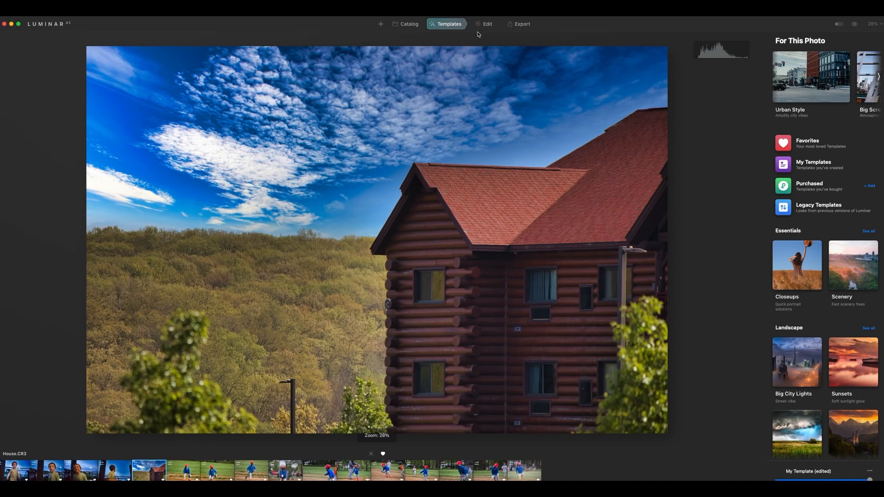
{"action": "left_click", "coordinate": [477, 25]}
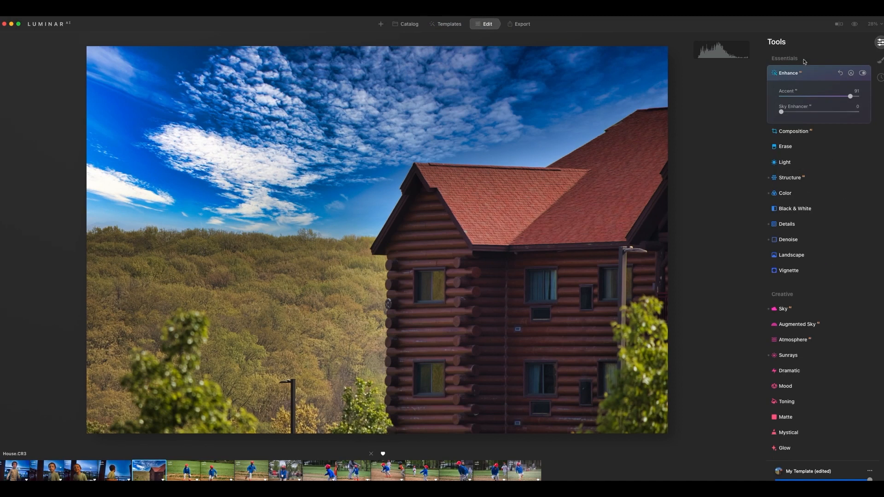
Step: Revert House.CR3 to its Original state in the edit history and go back to the editing tools
{"action": "left_click", "coordinate": [881, 78]}
{"action": "scroll", "coordinate": [809, 177], "scroll_direction": "down", "scroll_amount": 7}
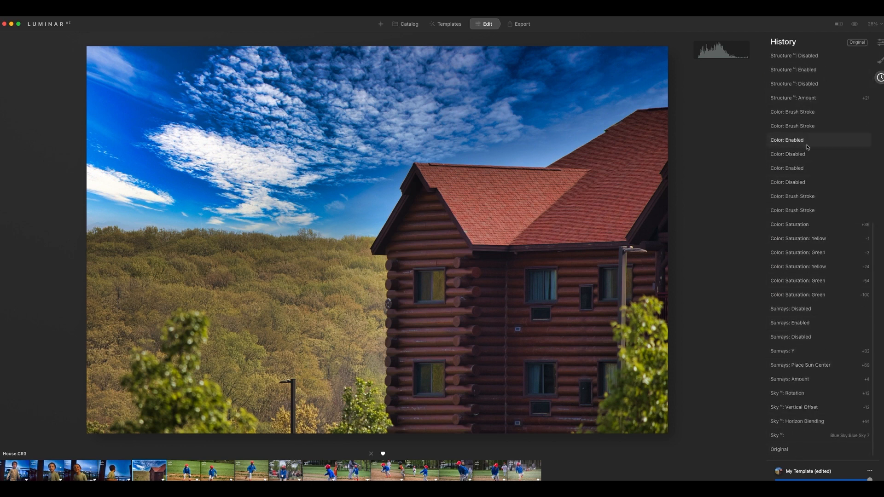
{"action": "left_click", "coordinate": [779, 450]}
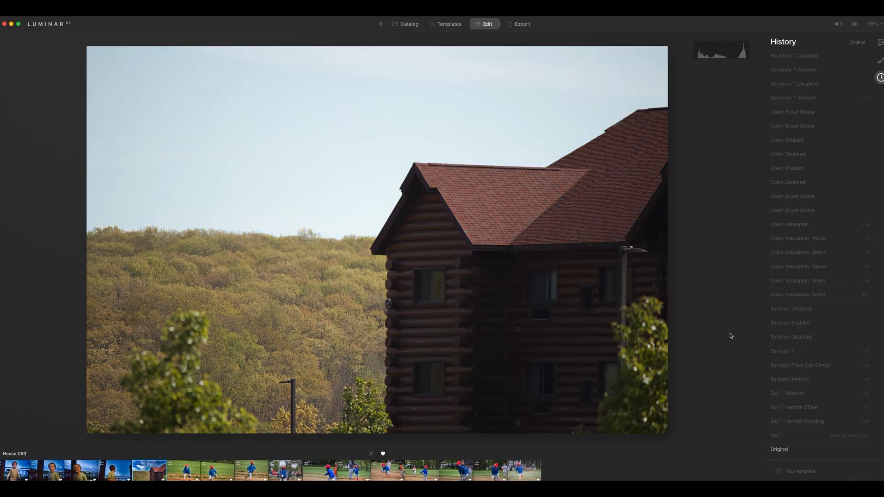
{"action": "left_click", "coordinate": [880, 42]}
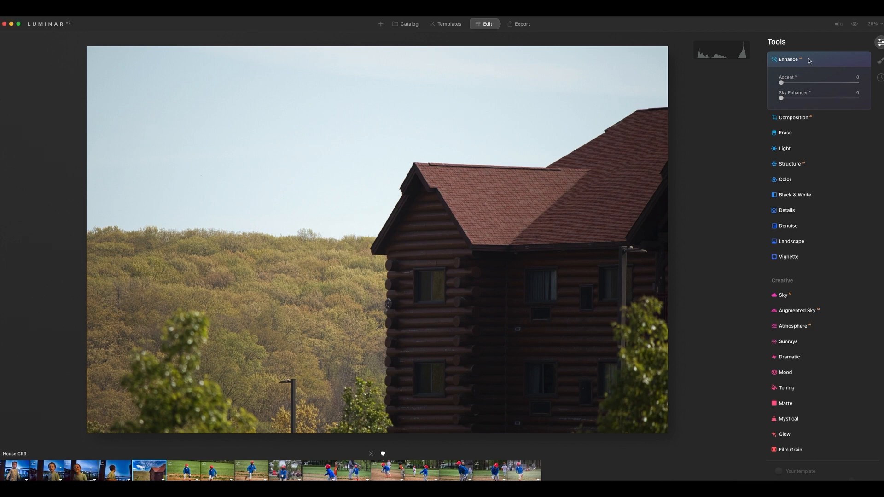
Step: Collapse the Enhance tool and look through the Essentials, Creative, Portrait and Professional tool groups
{"action": "left_click", "coordinate": [781, 61]}
{"action": "scroll", "coordinate": [823, 202], "scroll_direction": "down", "scroll_amount": 3}
{"action": "scroll", "coordinate": [824, 202], "scroll_direction": "down", "scroll_amount": 2}
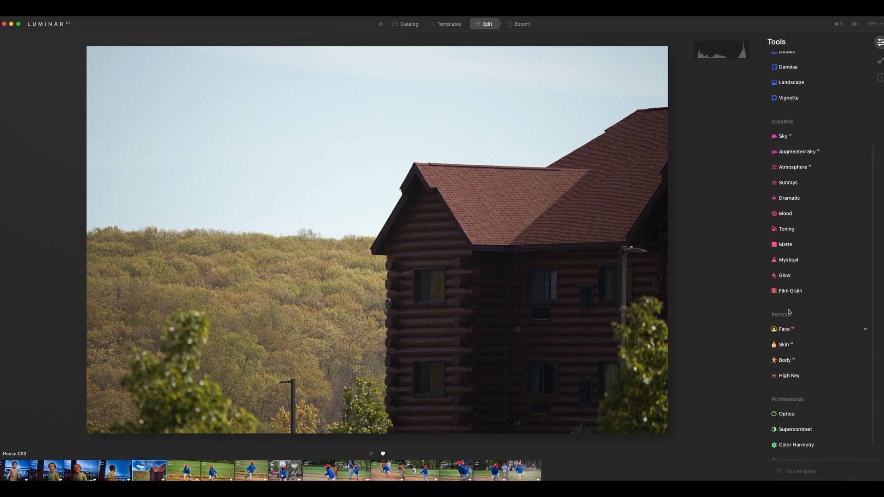
{"action": "scroll", "coordinate": [789, 312], "scroll_direction": "up", "scroll_amount": 4}
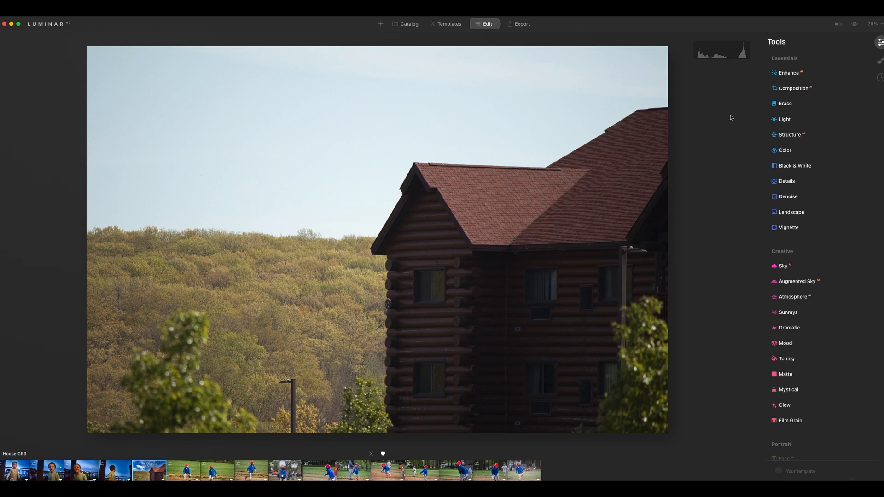
Step: Raise the Enhance AI Accent on the house photo to 93
{"action": "left_click", "coordinate": [800, 73]}
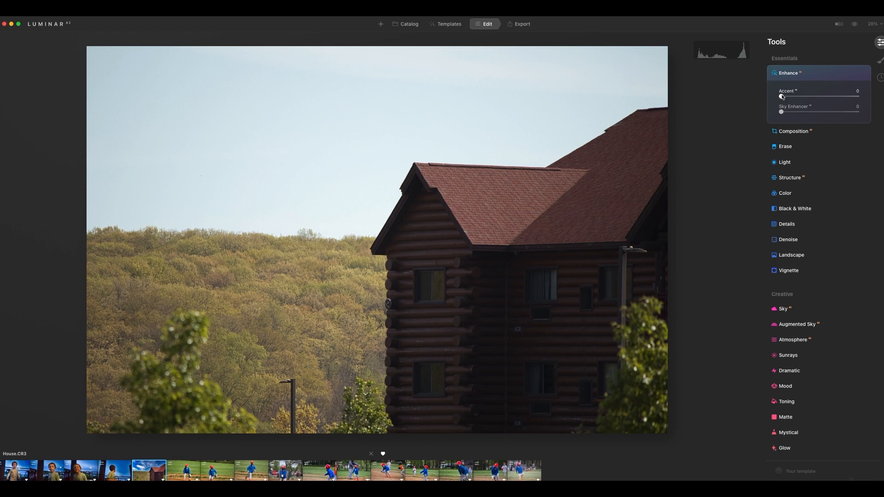
{"action": "left_click_drag", "start_coordinate": [782, 96], "coordinate": [859, 97]}
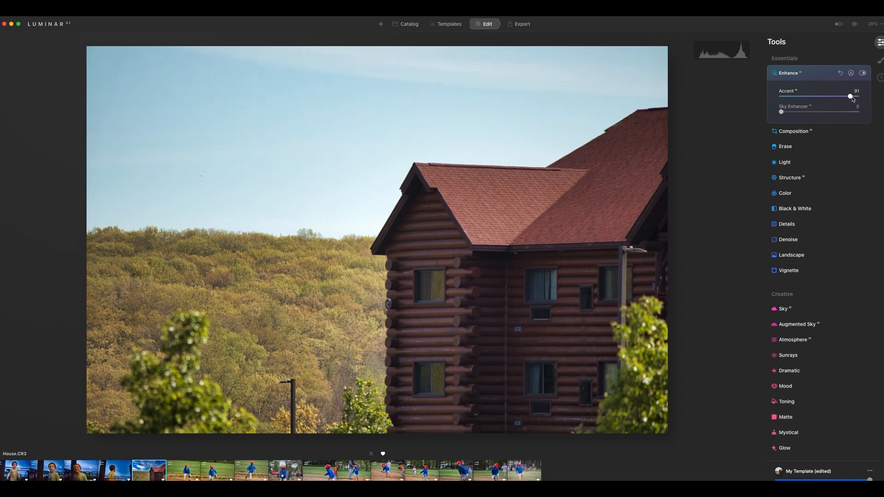
{"action": "left_click_drag", "start_coordinate": [853, 98], "coordinate": [854, 98]}
{"action": "mouse_move", "coordinate": [852, 96]}
{"action": "left_mouse_down"}
{"action": "mouse_move", "coordinate": [861, 99]}
{"action": "mouse_move", "coordinate": [852, 97]}
{"action": "left_mouse_up"}
Step: Compare the photo with and without the Enhance AI adjustment, leaving the adjustment enabled
{"action": "left_click", "coordinate": [862, 74]}
{"action": "left_click", "coordinate": [863, 74]}
{"action": "left_click", "coordinate": [864, 75]}
{"action": "left_click", "coordinate": [863, 74]}
{"action": "left_click", "coordinate": [864, 73]}
{"action": "left_click", "coordinate": [864, 73]}
{"action": "left_click", "coordinate": [864, 73]}
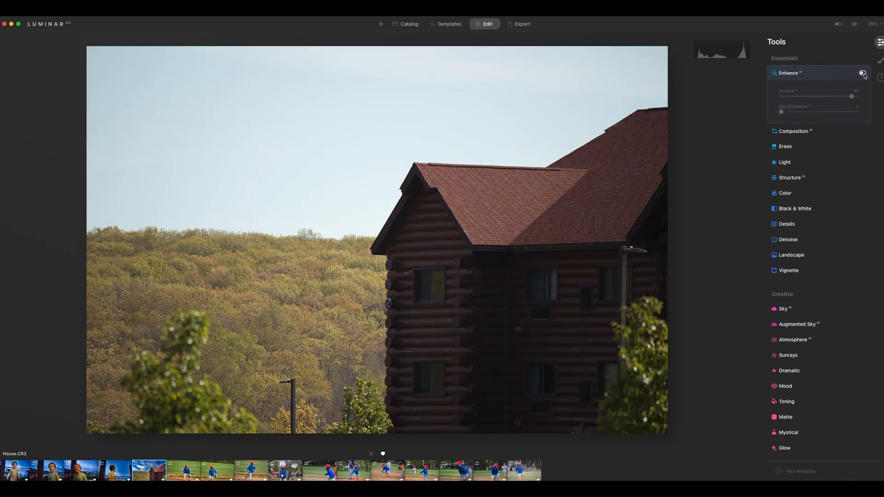
{"action": "left_click", "coordinate": [864, 74]}
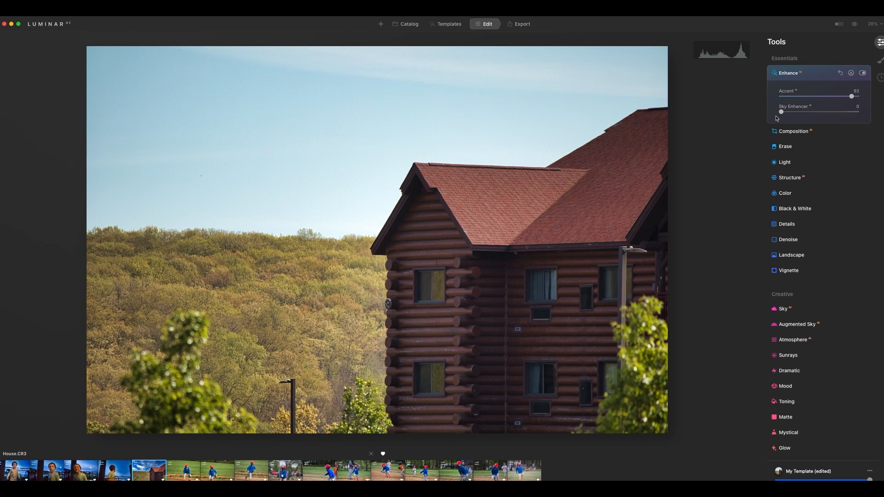
Step: Set the Enhance AI Accent to 96 and the Sky Enhancer to 97
{"action": "mouse_move", "coordinate": [852, 97]}
{"action": "left_mouse_down"}
{"action": "mouse_move", "coordinate": [861, 98]}
{"action": "mouse_move", "coordinate": [854, 98]}
{"action": "left_mouse_up"}
{"action": "left_click_drag", "start_coordinate": [837, 98], "coordinate": [878, 96]}
{"action": "left_click_drag", "start_coordinate": [855, 97], "coordinate": [856, 97]}
{"action": "mouse_move", "coordinate": [781, 113]}
{"action": "left_mouse_down"}
{"action": "mouse_move", "coordinate": [867, 115]}
{"action": "mouse_move", "coordinate": [856, 112]}
{"action": "left_mouse_up"}
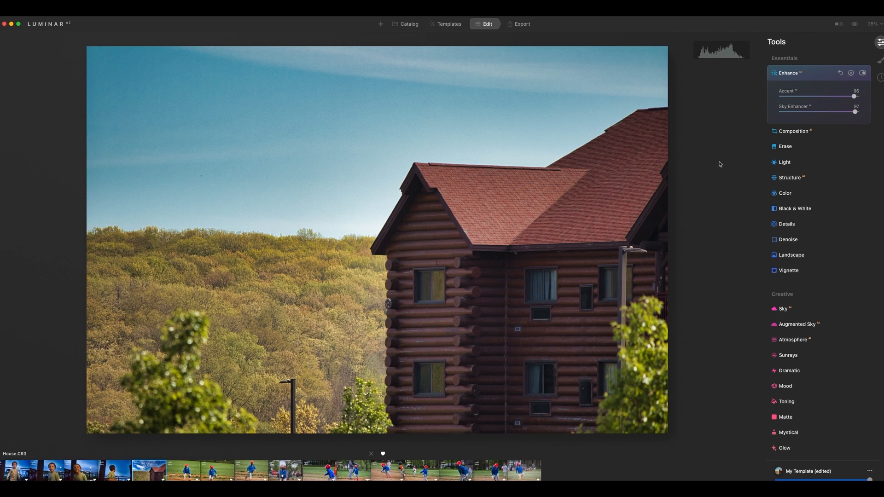
Step: Compare the enhanced photo with its original version
{"action": "left_click", "coordinate": [859, 26]}
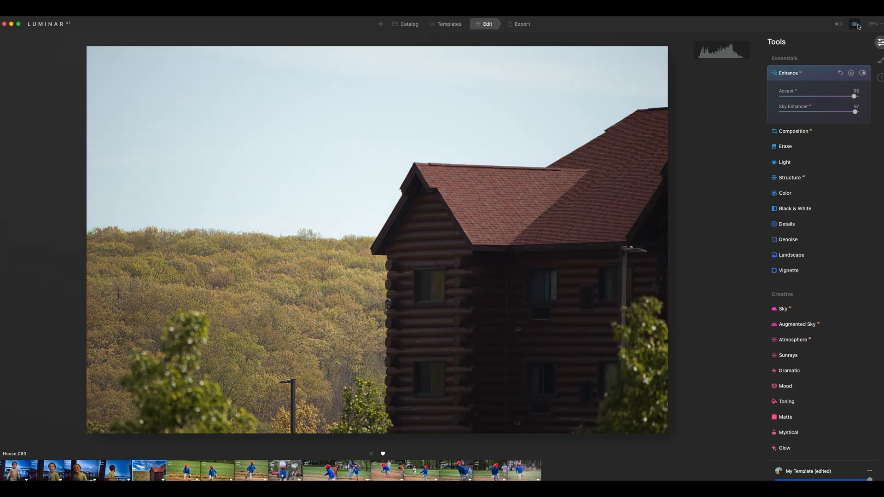
{"action": "left_click", "coordinate": [859, 26]}
{"action": "left_click", "coordinate": [859, 26]}
{"action": "left_click", "coordinate": [859, 26]}
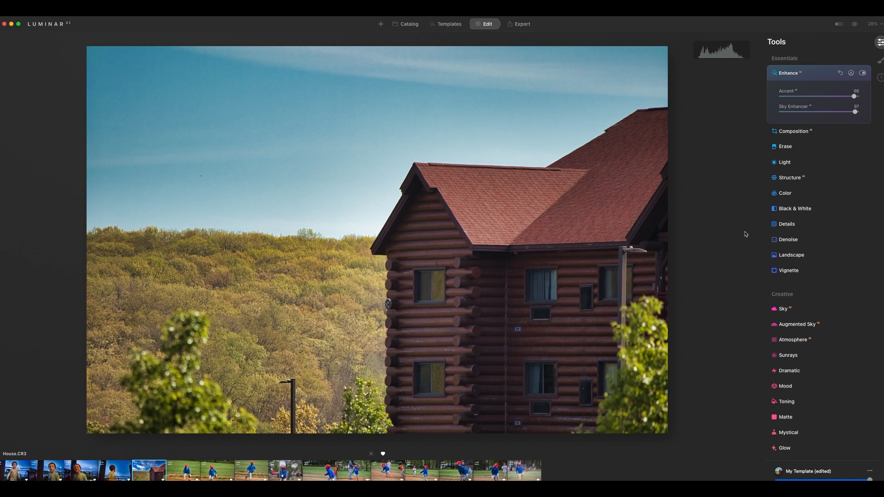
Step: Try an automatic Composition AI crop with the image shifted inside the frame, and reset the crop
{"action": "left_click", "coordinate": [823, 73]}
{"action": "left_click", "coordinate": [801, 90]}
{"action": "left_click", "coordinate": [824, 109]}
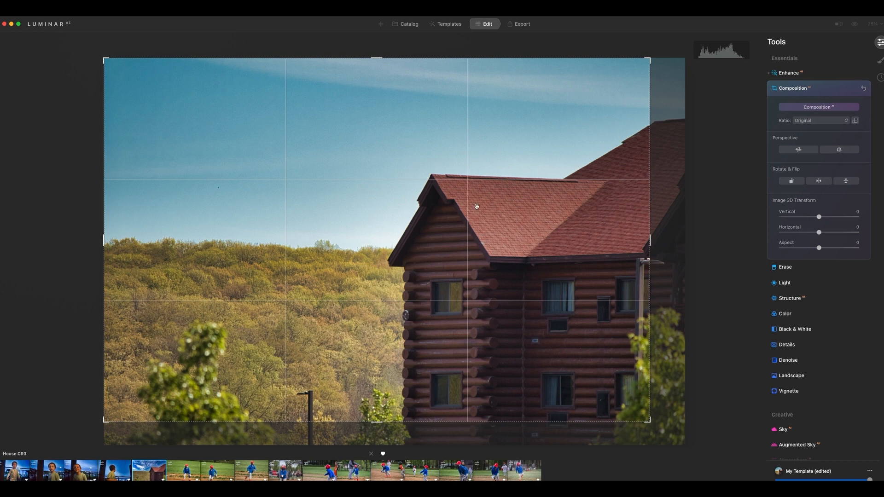
{"action": "left_click_drag", "start_coordinate": [536, 237], "coordinate": [626, 213]}
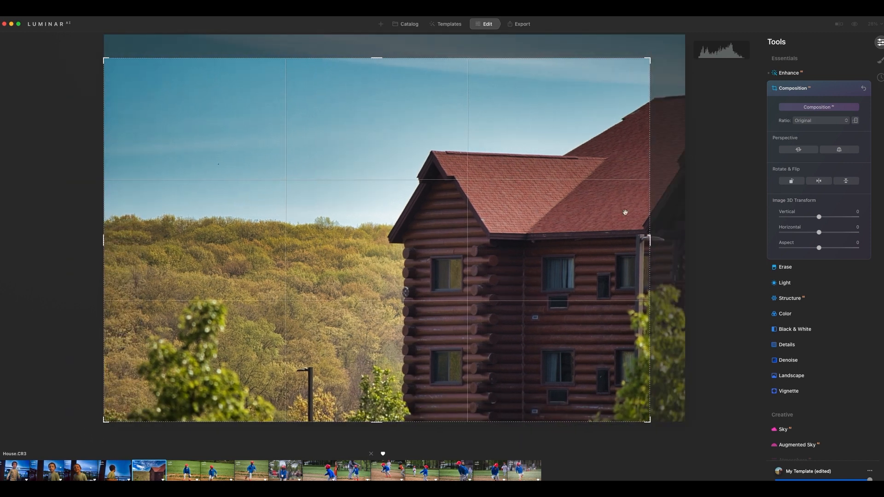
{"action": "left_click", "coordinate": [863, 88]}
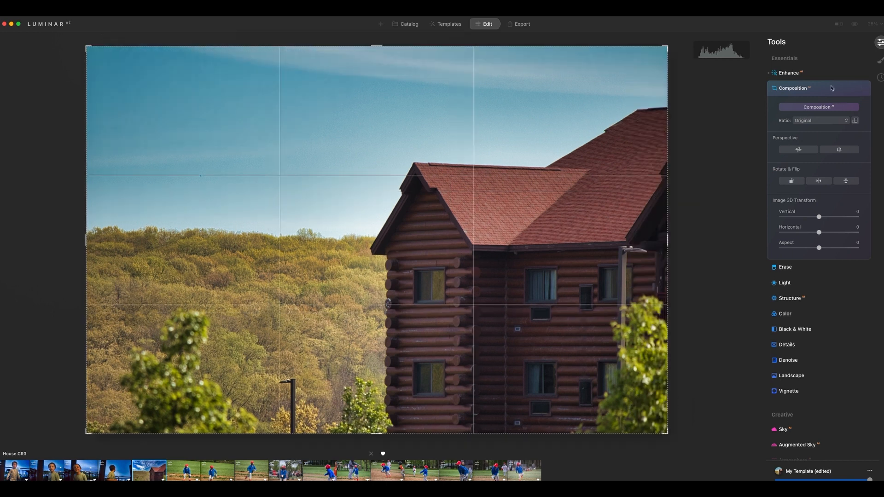
{"action": "left_click", "coordinate": [829, 88]}
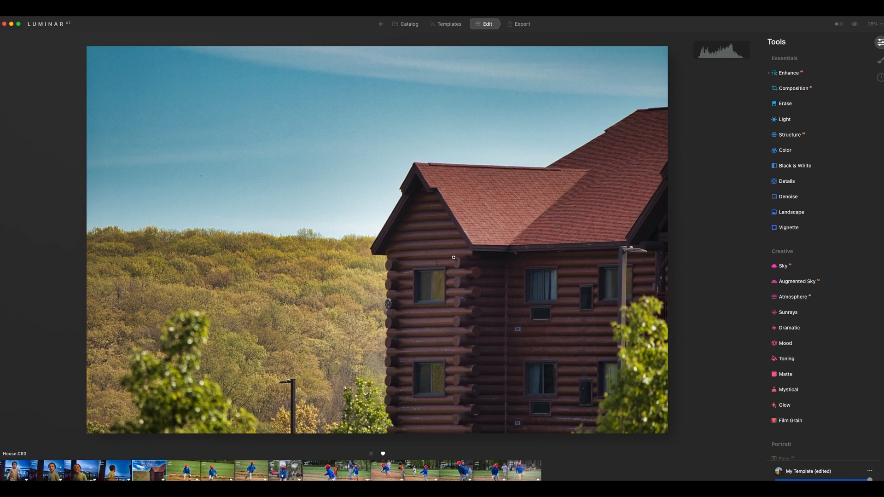
Step: Try raising the overall Color saturation to about 66, and reset the Color tool
{"action": "left_click", "coordinate": [787, 151]}
{"action": "scroll", "coordinate": [819, 169], "scroll_direction": "down", "scroll_amount": 1}
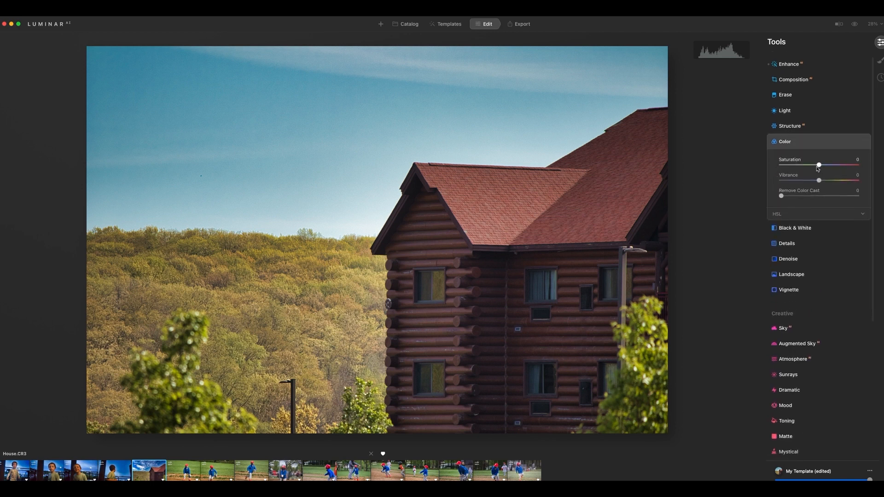
{"action": "left_click_drag", "start_coordinate": [820, 165], "coordinate": [846, 165]}
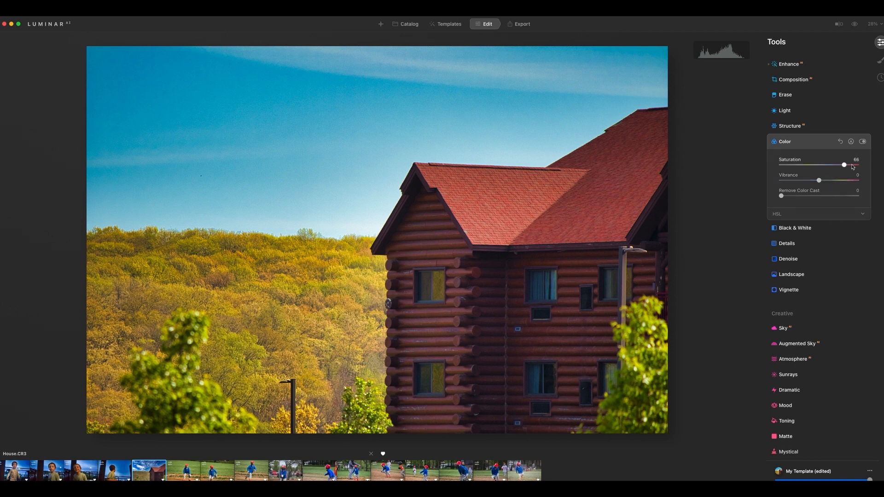
{"action": "left_click", "coordinate": [841, 141]}
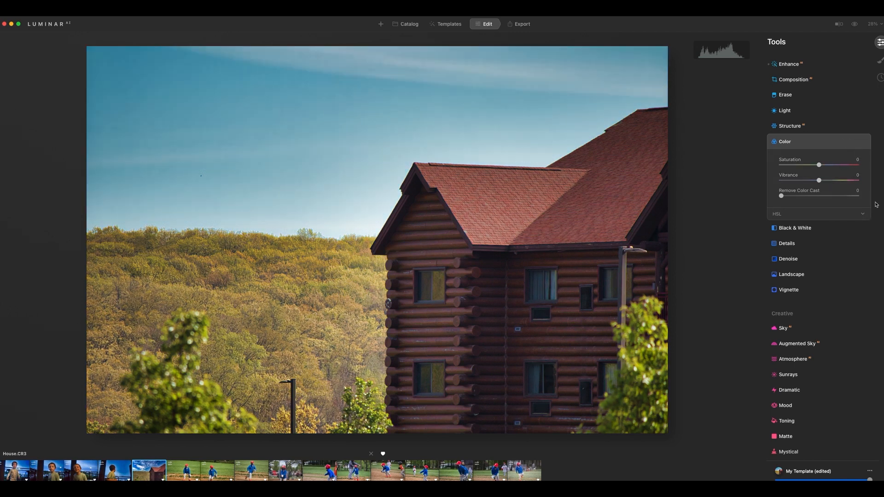
Step: Adjust the HSL saturation per color: Red 37, Orange 80, Yellow -34 and Green -70
{"action": "left_click", "coordinate": [864, 215]}
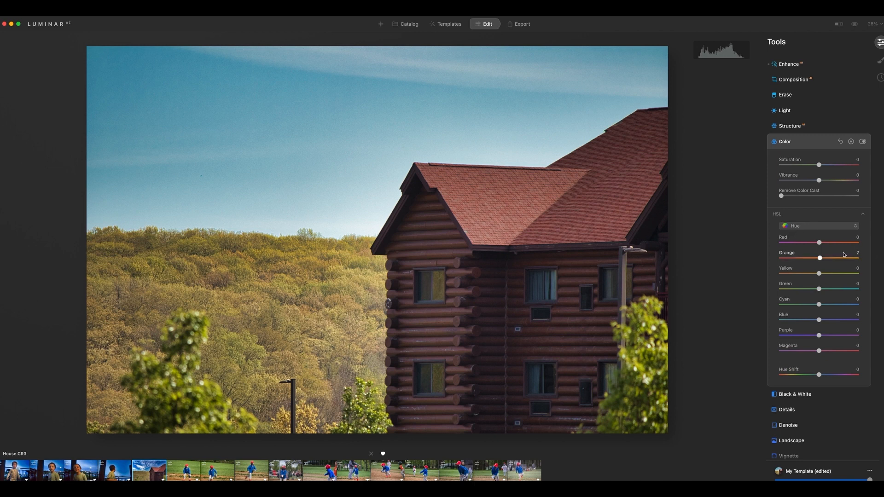
{"action": "mouse_move", "coordinate": [820, 259]}
{"action": "left_mouse_down"}
{"action": "mouse_move", "coordinate": [869, 260]}
{"action": "mouse_move", "coordinate": [765, 261]}
{"action": "mouse_move", "coordinate": [820, 259]}
{"action": "left_mouse_up"}
{"action": "left_click", "coordinate": [813, 226]}
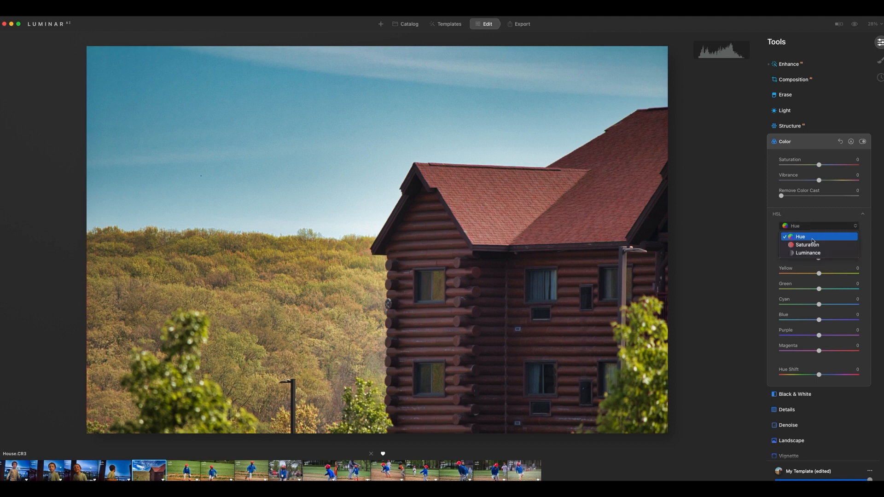
{"action": "left_click", "coordinate": [807, 246]}
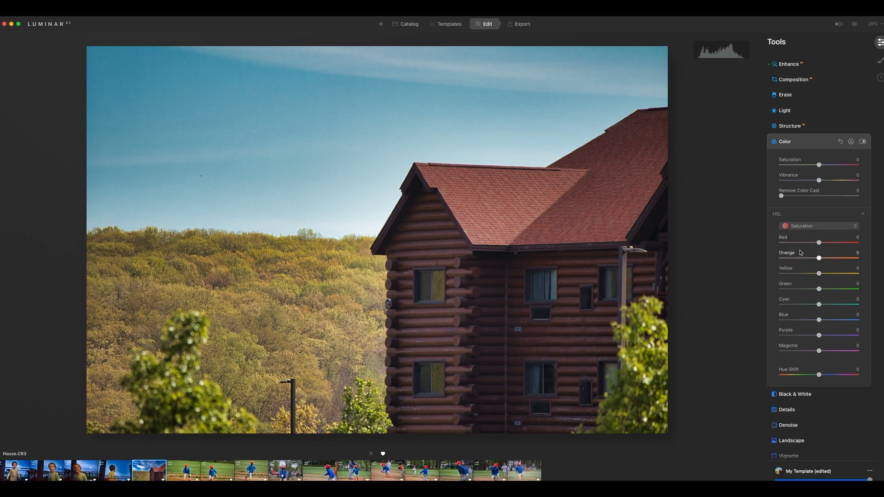
{"action": "mouse_move", "coordinate": [823, 244]}
{"action": "left_mouse_down"}
{"action": "mouse_move", "coordinate": [861, 246]}
{"action": "mouse_move", "coordinate": [822, 245]}
{"action": "mouse_move", "coordinate": [833, 259]}
{"action": "mouse_move", "coordinate": [853, 261]}
{"action": "mouse_move", "coordinate": [833, 243]}
{"action": "left_mouse_up"}
{"action": "mouse_move", "coordinate": [819, 288]}
{"action": "left_mouse_down"}
{"action": "mouse_move", "coordinate": [829, 289]}
{"action": "mouse_move", "coordinate": [790, 292]}
{"action": "mouse_move", "coordinate": [820, 276]}
{"action": "mouse_move", "coordinate": [807, 277]}
{"action": "left_mouse_up"}
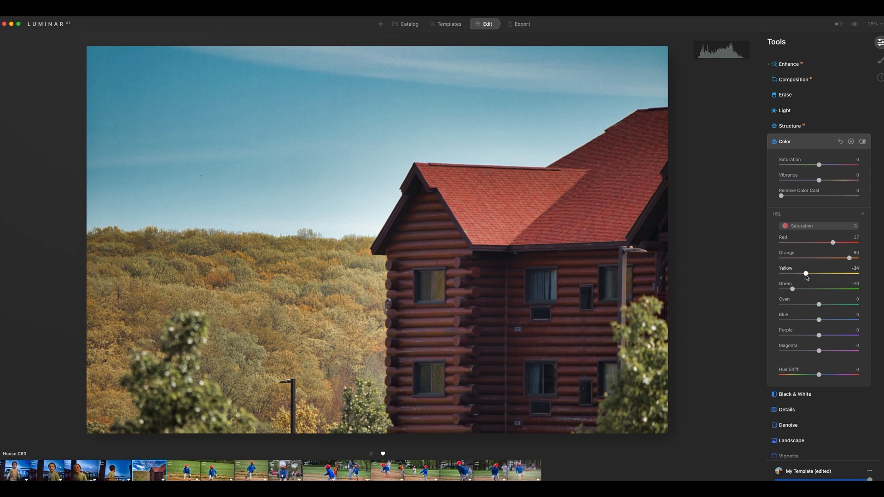
Step: Compare the photo with and without the Color adjustments, leaving them enabled
{"action": "left_click", "coordinate": [863, 142]}
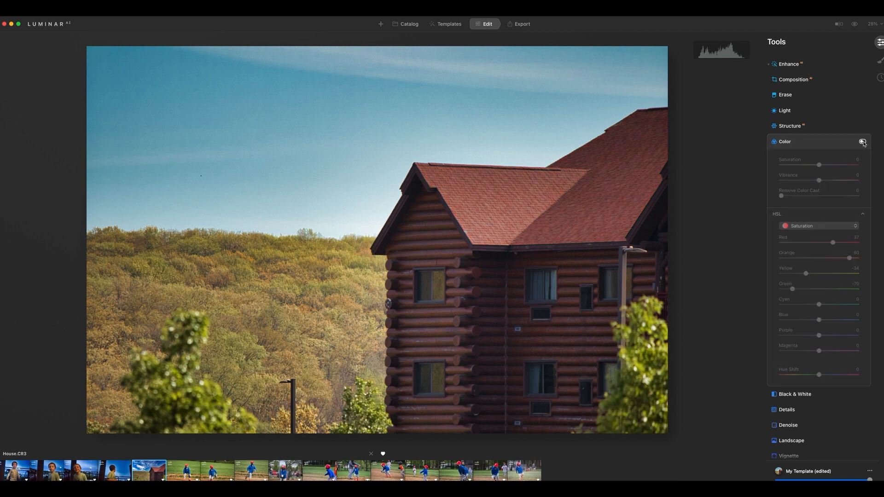
{"action": "left_click", "coordinate": [863, 142]}
{"action": "left_click", "coordinate": [863, 142]}
{"action": "left_click", "coordinate": [863, 142]}
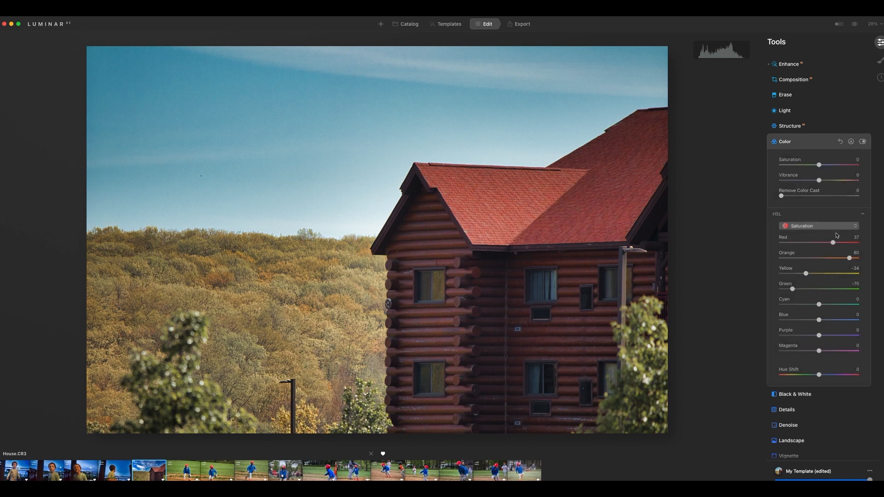
Step: Refine the HSL saturation to Yellow -47, Red 48 and Orange 62
{"action": "scroll", "coordinate": [825, 221], "scroll_direction": "down", "scroll_amount": 3}
{"action": "scroll", "coordinate": [802, 258], "scroll_direction": "up", "scroll_amount": 2}
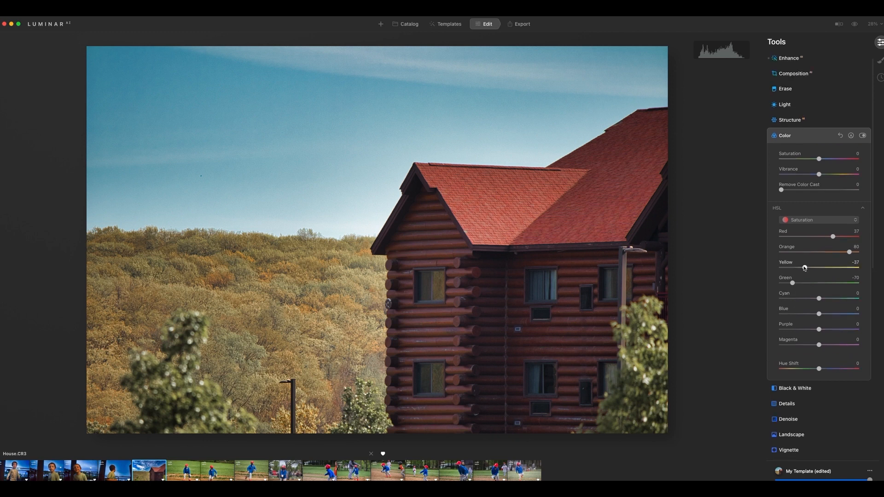
{"action": "left_click_drag", "start_coordinate": [805, 267], "coordinate": [803, 271]}
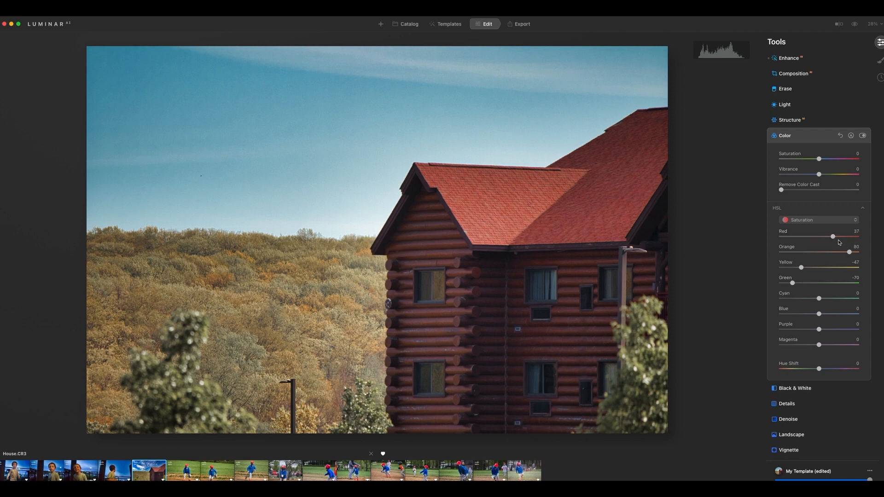
{"action": "mouse_move", "coordinate": [852, 255]}
{"action": "left_mouse_down"}
{"action": "mouse_move", "coordinate": [835, 238]}
{"action": "mouse_move", "coordinate": [842, 254]}
{"action": "left_mouse_up"}
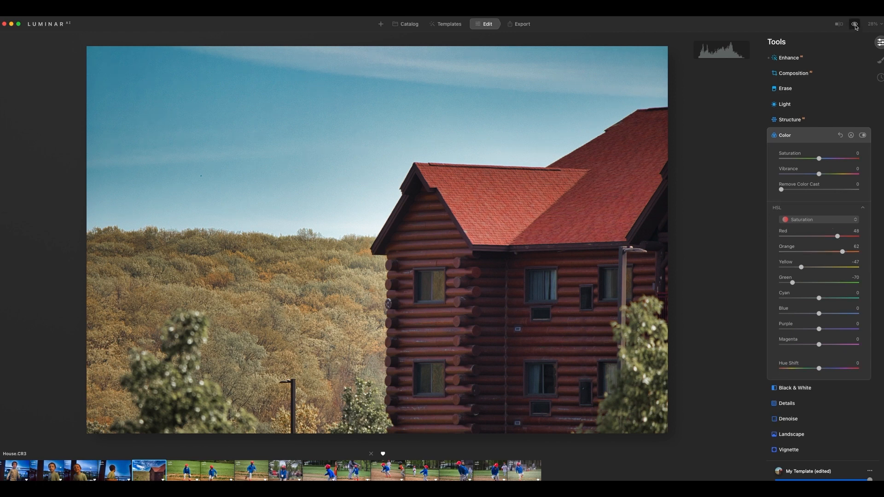
Step: Compare the photo with and without the Color adjustments, and set the HSL Blue saturation to 58
{"action": "left_click", "coordinate": [856, 24]}
{"action": "left_click", "coordinate": [863, 135]}
{"action": "left_click", "coordinate": [863, 135]}
{"action": "left_click_drag", "start_coordinate": [819, 314], "coordinate": [863, 316]}
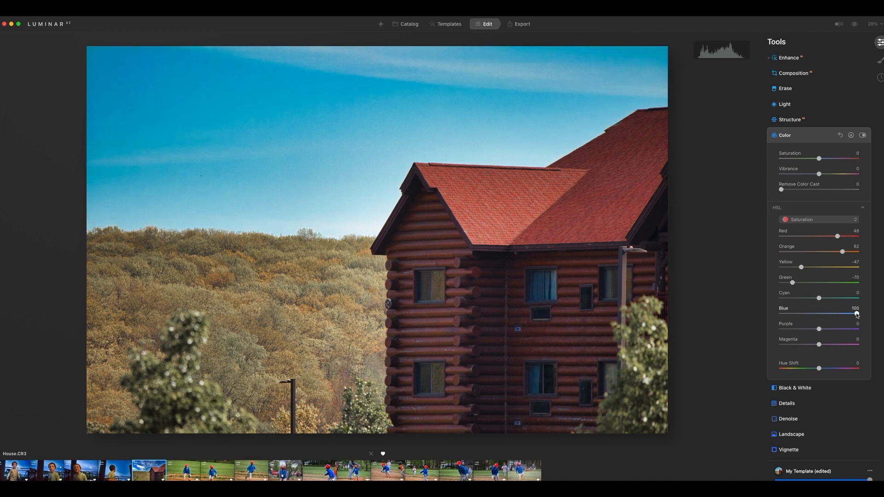
{"action": "mouse_move", "coordinate": [856, 314]}
{"action": "left_mouse_down"}
{"action": "mouse_move", "coordinate": [786, 317]}
{"action": "mouse_move", "coordinate": [847, 317]}
{"action": "left_mouse_up"}
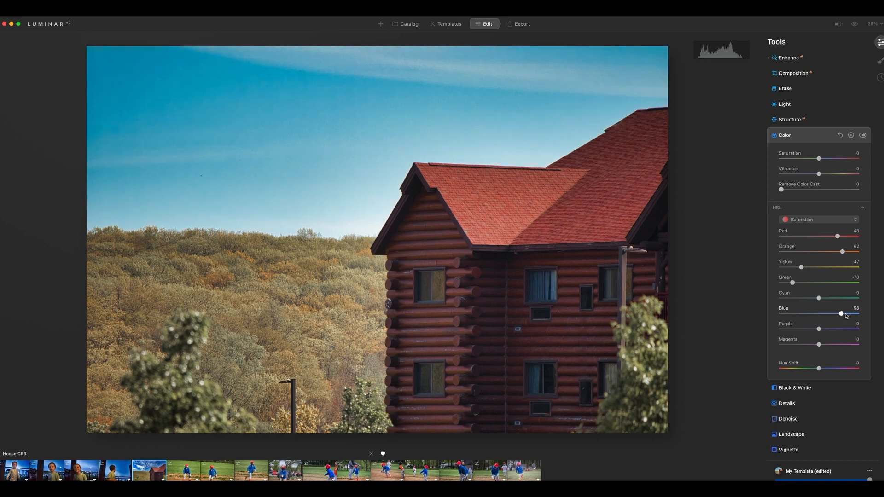
Step: Compare the edit with the original, check the house photo's camera settings in the catalog, and return to editing
{"action": "left_click", "coordinate": [854, 25]}
{"action": "left_click", "coordinate": [405, 23]}
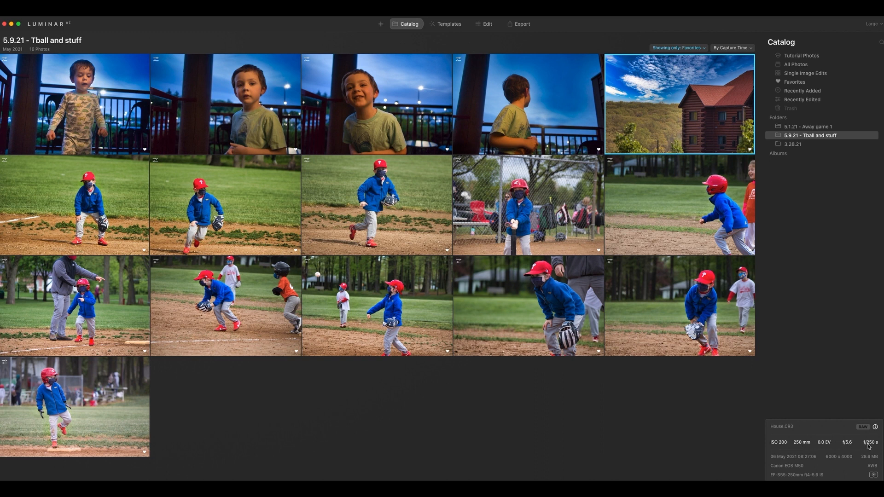
{"action": "left_click", "coordinate": [485, 24]}
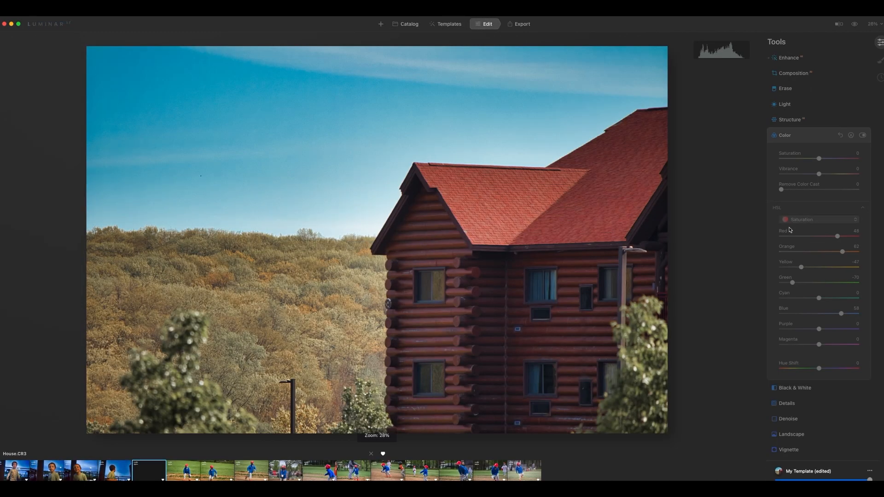
Step: Set the Structure AI amount to 25, comparing the photo with and without the effect along the way
{"action": "left_click", "coordinate": [800, 138]}
{"action": "left_click", "coordinate": [792, 121]}
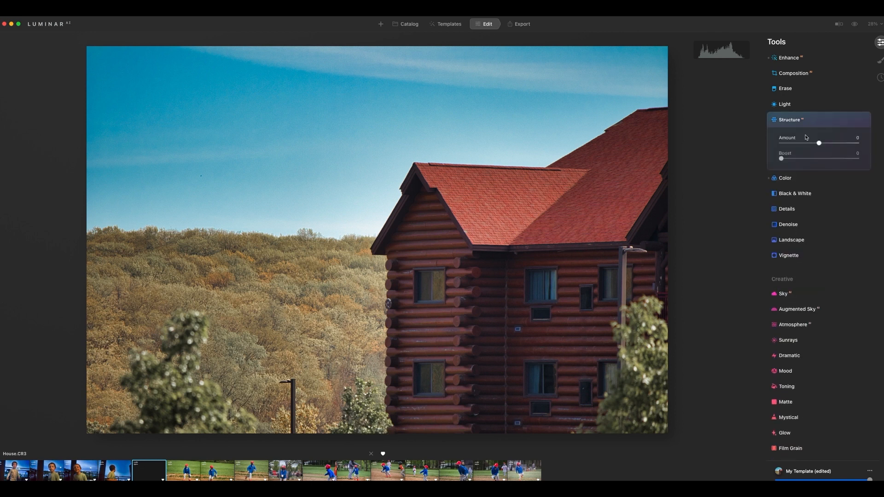
{"action": "left_click_drag", "start_coordinate": [820, 145], "coordinate": [869, 148]}
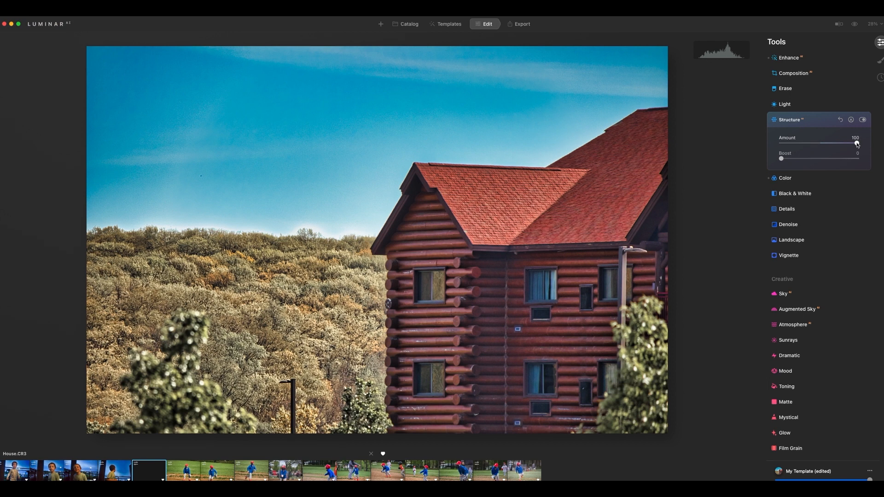
{"action": "left_click_drag", "start_coordinate": [858, 144], "coordinate": [833, 146]}
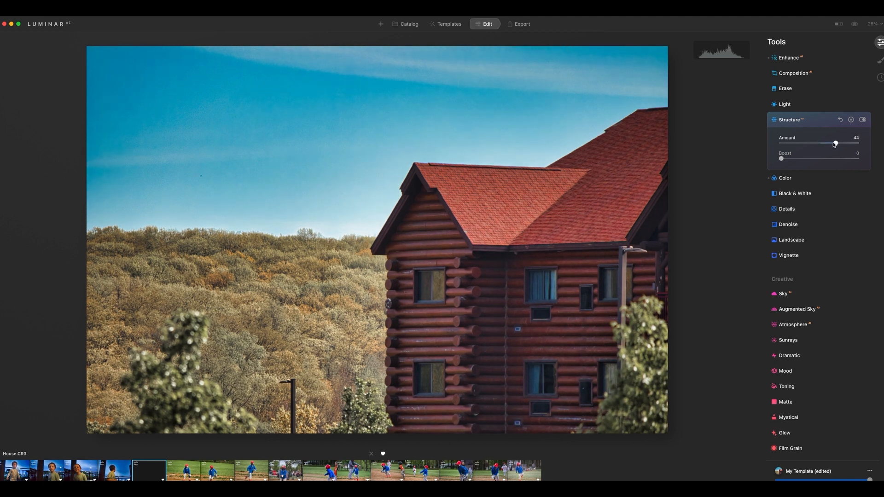
{"action": "left_click", "coordinate": [863, 120]}
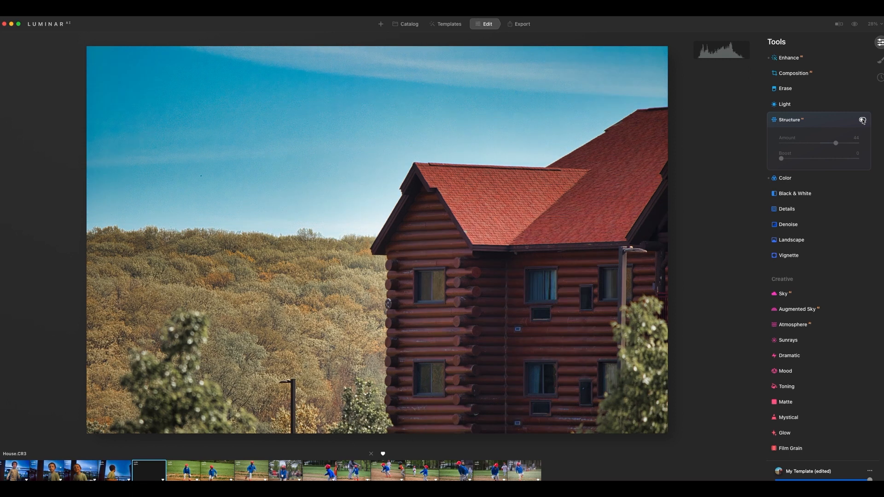
{"action": "left_click", "coordinate": [863, 120]}
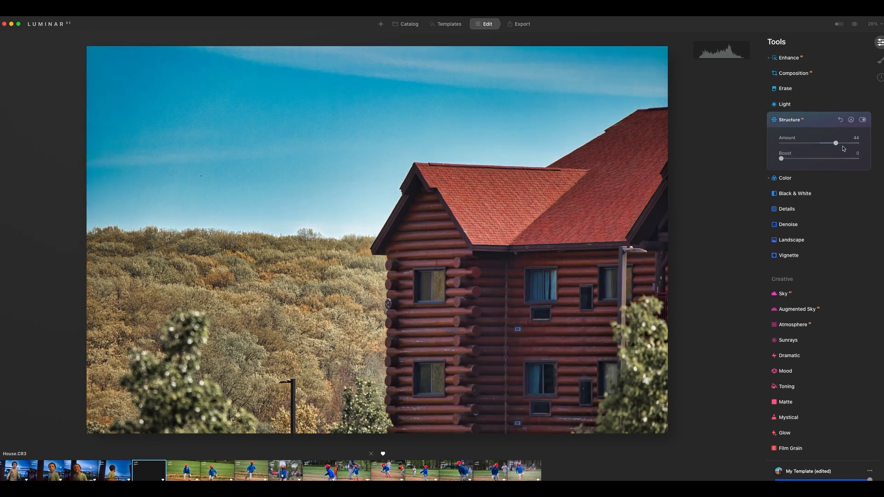
{"action": "left_click", "coordinate": [863, 120]}
{"action": "left_click", "coordinate": [862, 121]}
{"action": "left_click_drag", "start_coordinate": [835, 144], "coordinate": [829, 144]}
Step: Erase the Structure effect from the wooded hillside with a paint mask, using an eraser radius of 149
{"action": "left_click", "coordinate": [851, 120]}
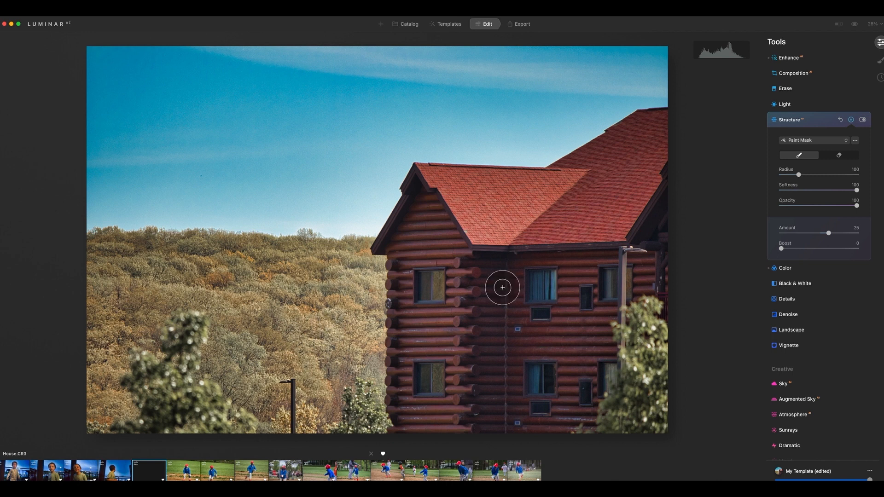
{"action": "left_click", "coordinate": [839, 155]}
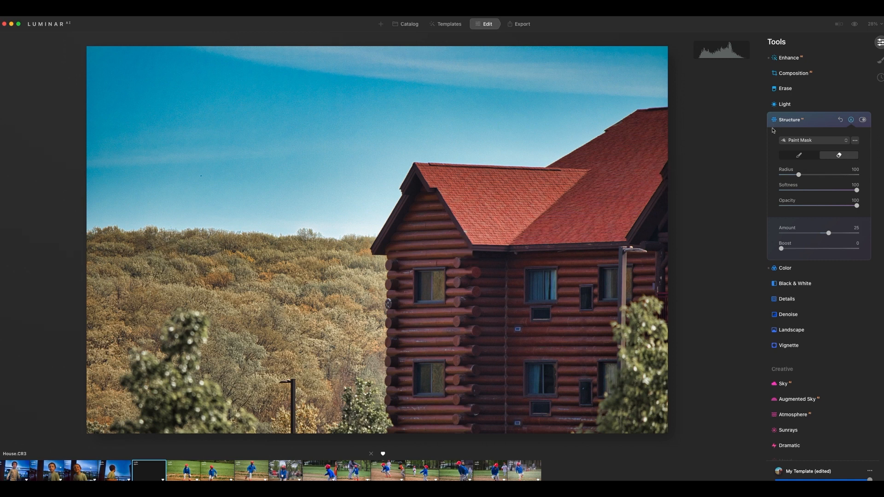
{"action": "mouse_move", "coordinate": [302, 253]}
{"action": "left_mouse_down"}
{"action": "mouse_move", "coordinate": [147, 252]}
{"action": "mouse_move", "coordinate": [259, 254]}
{"action": "mouse_move", "coordinate": [104, 240]}
{"action": "mouse_move", "coordinate": [84, 420]}
{"action": "mouse_move", "coordinate": [135, 289]}
{"action": "mouse_move", "coordinate": [103, 408]}
{"action": "mouse_move", "coordinate": [121, 332]}
{"action": "mouse_move", "coordinate": [112, 288]}
{"action": "mouse_move", "coordinate": [166, 255]}
{"action": "mouse_move", "coordinate": [255, 282]}
{"action": "mouse_move", "coordinate": [302, 257]}
{"action": "left_mouse_up"}
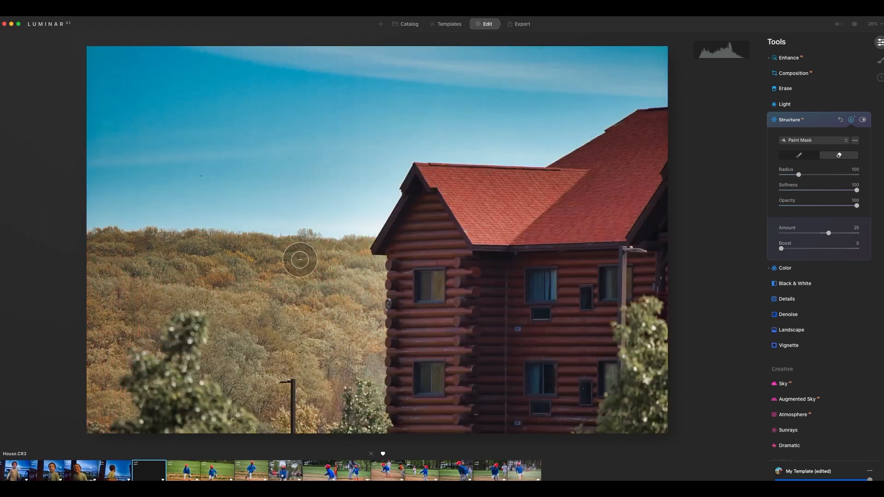
{"action": "left_click_drag", "start_coordinate": [799, 174], "coordinate": [808, 174]}
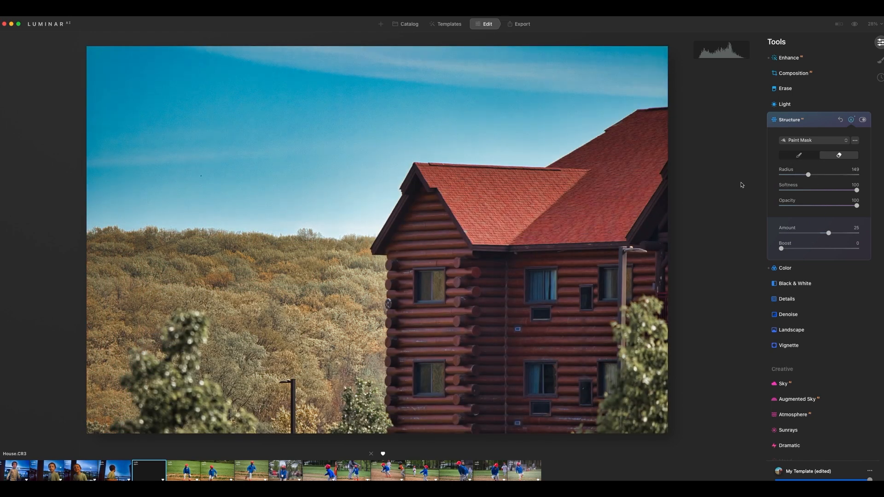
{"action": "mouse_move", "coordinate": [205, 301]}
{"action": "left_mouse_down"}
{"action": "mouse_move", "coordinate": [169, 383]}
{"action": "mouse_move", "coordinate": [185, 346]}
{"action": "mouse_move", "coordinate": [159, 287]}
{"action": "mouse_move", "coordinate": [162, 306]}
{"action": "mouse_move", "coordinate": [239, 289]}
{"action": "mouse_move", "coordinate": [154, 292]}
{"action": "mouse_move", "coordinate": [145, 403]}
{"action": "mouse_move", "coordinate": [133, 423]}
{"action": "mouse_move", "coordinate": [224, 425]}
{"action": "mouse_move", "coordinate": [200, 370]}
{"action": "mouse_move", "coordinate": [147, 376]}
{"action": "mouse_move", "coordinate": [97, 435]}
{"action": "mouse_move", "coordinate": [84, 257]}
{"action": "mouse_move", "coordinate": [230, 422]}
{"action": "mouse_move", "coordinate": [102, 391]}
{"action": "mouse_move", "coordinate": [304, 303]}
{"action": "mouse_move", "coordinate": [311, 286]}
{"action": "mouse_move", "coordinate": [297, 263]}
{"action": "mouse_move", "coordinate": [343, 249]}
{"action": "mouse_move", "coordinate": [334, 281]}
{"action": "mouse_move", "coordinate": [356, 277]}
{"action": "mouse_move", "coordinate": [294, 422]}
{"action": "mouse_move", "coordinate": [265, 435]}
{"action": "mouse_move", "coordinate": [285, 361]}
{"action": "mouse_move", "coordinate": [327, 343]}
{"action": "mouse_move", "coordinate": [339, 423]}
{"action": "mouse_move", "coordinate": [345, 366]}
{"action": "mouse_move", "coordinate": [351, 401]}
{"action": "left_mouse_up"}
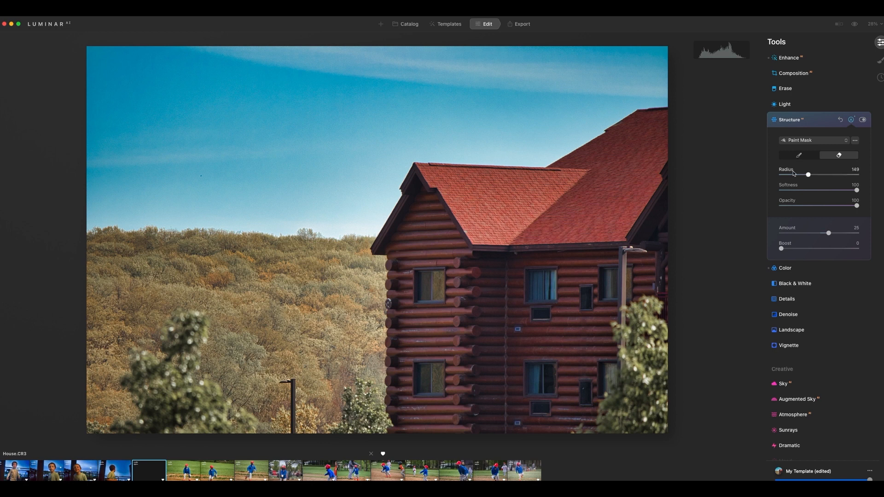
Step: Reduce the eraser radius to 73 and remove Structure from the hillside beside the house and from the tree in front of it
{"action": "left_click_drag", "start_coordinate": [792, 175], "coordinate": [793, 175]}
{"action": "mouse_move", "coordinate": [320, 269]}
{"action": "left_mouse_down"}
{"action": "mouse_move", "coordinate": [355, 283]}
{"action": "mouse_move", "coordinate": [358, 241]}
{"action": "mouse_move", "coordinate": [361, 260]}
{"action": "mouse_move", "coordinate": [371, 264]}
{"action": "mouse_move", "coordinate": [386, 428]}
{"action": "left_mouse_up"}
{"action": "mouse_move", "coordinate": [637, 360]}
{"action": "left_mouse_down"}
{"action": "mouse_move", "coordinate": [638, 329]}
{"action": "mouse_move", "coordinate": [623, 327]}
{"action": "mouse_move", "coordinate": [638, 325]}
{"action": "mouse_move", "coordinate": [641, 311]}
{"action": "mouse_move", "coordinate": [650, 369]}
{"action": "mouse_move", "coordinate": [642, 304]}
{"action": "mouse_move", "coordinate": [631, 308]}
{"action": "mouse_move", "coordinate": [643, 307]}
{"action": "mouse_move", "coordinate": [628, 333]}
{"action": "mouse_move", "coordinate": [623, 329]}
{"action": "mouse_move", "coordinate": [649, 342]}
{"action": "mouse_move", "coordinate": [638, 379]}
{"action": "mouse_move", "coordinate": [636, 358]}
{"action": "mouse_move", "coordinate": [648, 380]}
{"action": "mouse_move", "coordinate": [618, 409]}
{"action": "mouse_move", "coordinate": [636, 386]}
{"action": "mouse_move", "coordinate": [603, 407]}
{"action": "mouse_move", "coordinate": [617, 424]}
{"action": "mouse_move", "coordinate": [622, 408]}
{"action": "mouse_move", "coordinate": [600, 422]}
{"action": "mouse_move", "coordinate": [654, 406]}
{"action": "mouse_move", "coordinate": [647, 413]}
{"action": "mouse_move", "coordinate": [660, 438]}
{"action": "mouse_move", "coordinate": [676, 391]}
{"action": "mouse_move", "coordinate": [651, 304]}
{"action": "left_mouse_up"}
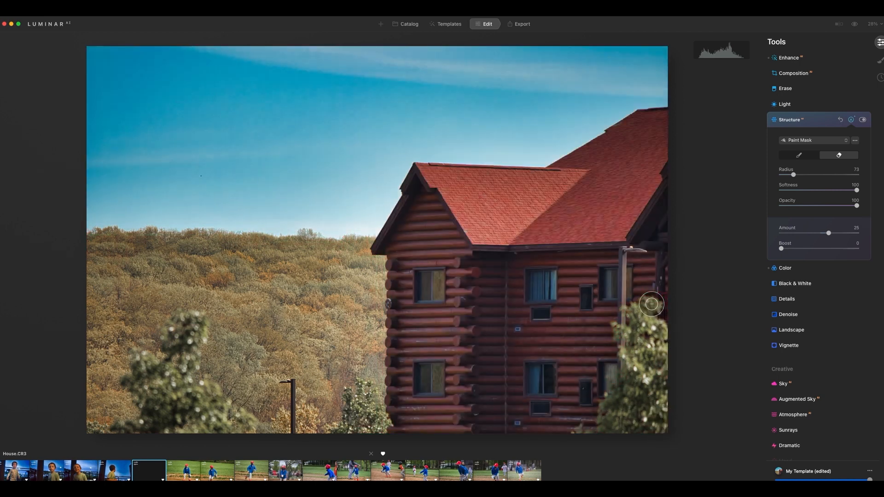
Step: Compare the photo with and without the masked Structure effect, leave it enabled, and close the tool
{"action": "left_click", "coordinate": [863, 120]}
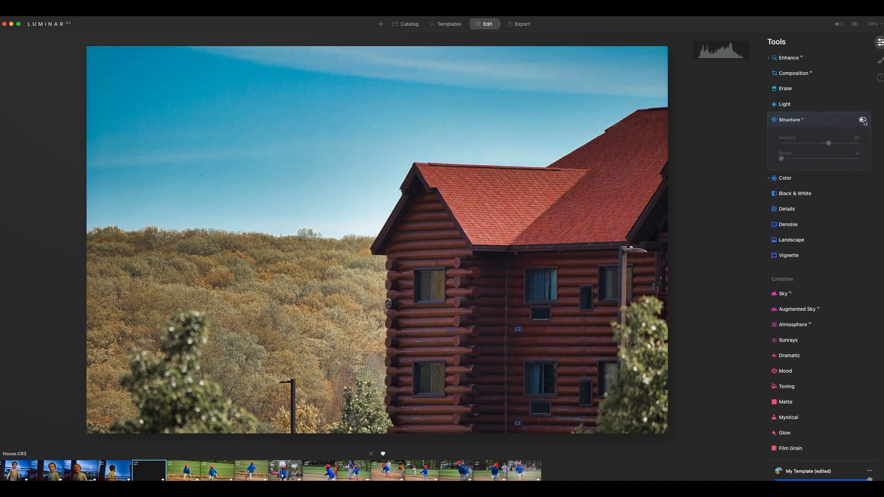
{"action": "left_click", "coordinate": [864, 120]}
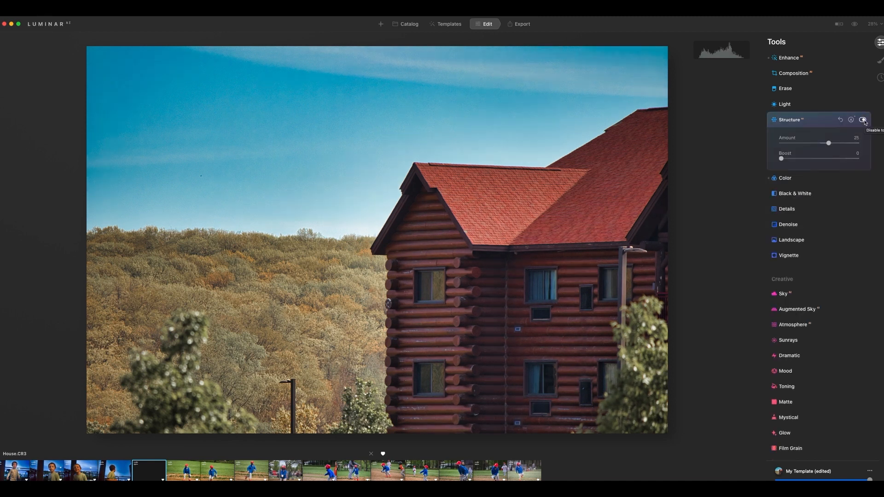
{"action": "left_click", "coordinate": [864, 120]}
{"action": "left_click", "coordinate": [863, 120]}
{"action": "left_click", "coordinate": [864, 121]}
{"action": "left_click", "coordinate": [863, 120]}
{"action": "left_click", "coordinate": [818, 123]}
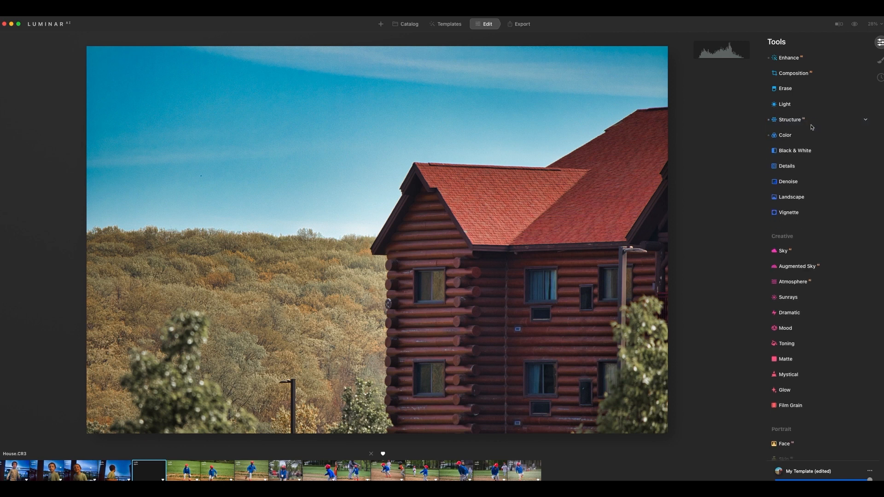
Step: Set the Details sharpening to 12 while inspecting the log wall at 100% zoom
{"action": "left_click", "coordinate": [793, 166]}
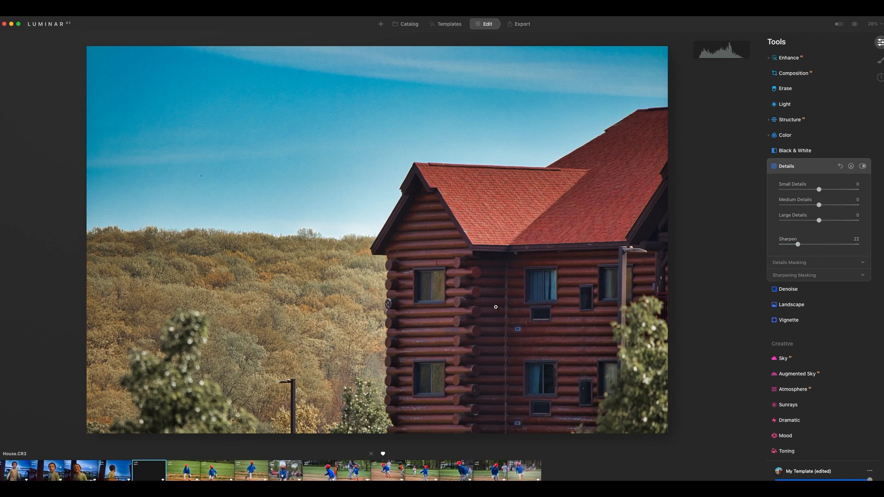
{"action": "left_click", "coordinate": [453, 294]}
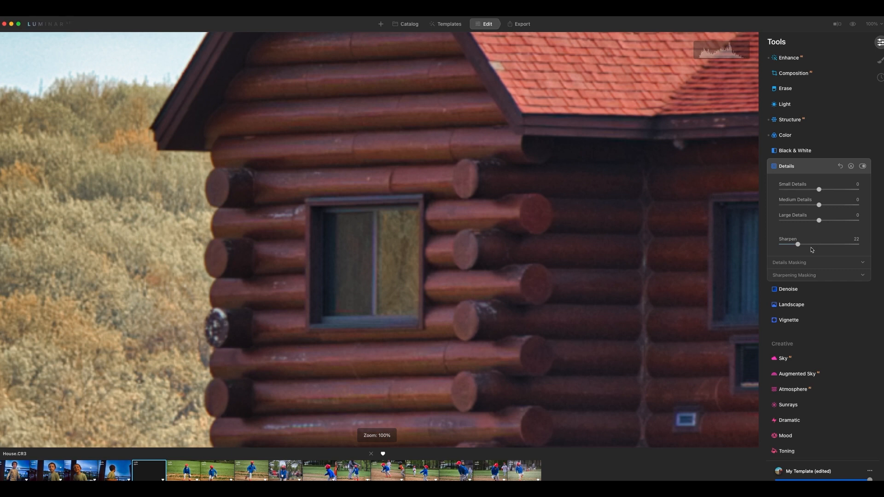
{"action": "left_click_drag", "start_coordinate": [806, 246], "coordinate": [821, 246]}
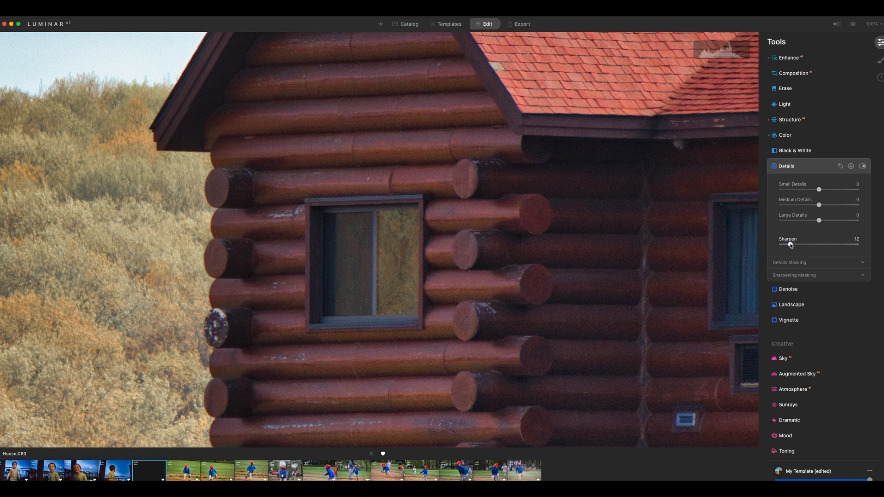
{"action": "left_click", "coordinate": [800, 171]}
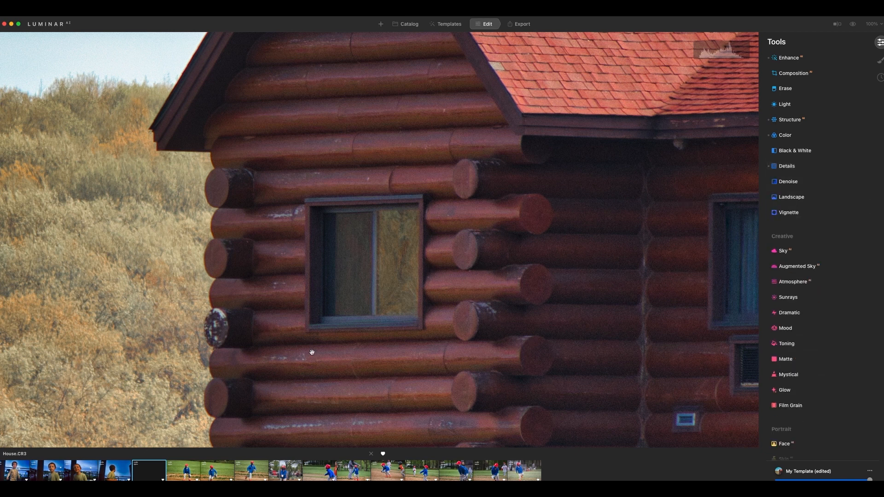
Step: Start a paint mask for Details and brush the house's roof and log walls with a radius of 87
{"action": "scroll", "coordinate": [312, 352], "scroll_direction": "down", "scroll_amount": 10}
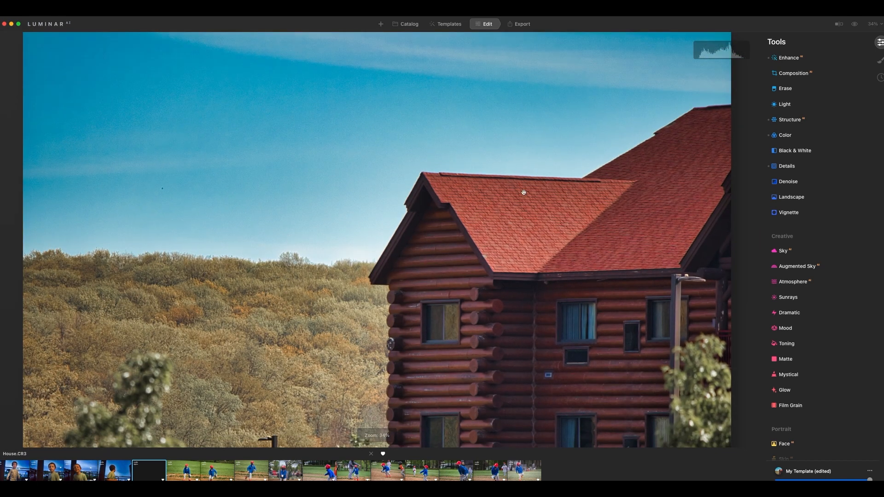
{"action": "scroll", "coordinate": [524, 193], "scroll_direction": "down", "scroll_amount": 2}
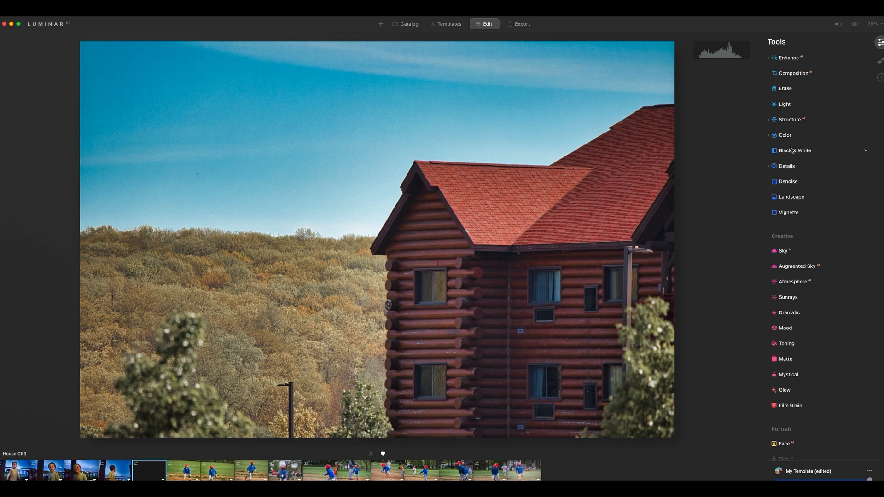
{"action": "scroll", "coordinate": [793, 149], "scroll_direction": "up", "scroll_amount": 1}
{"action": "scroll", "coordinate": [797, 150], "scroll_direction": "up", "scroll_amount": 1}
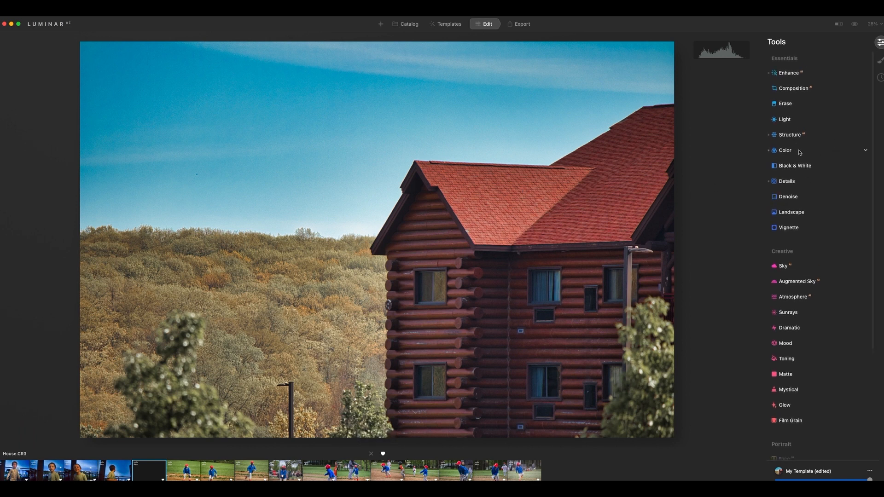
{"action": "left_click", "coordinate": [784, 181]}
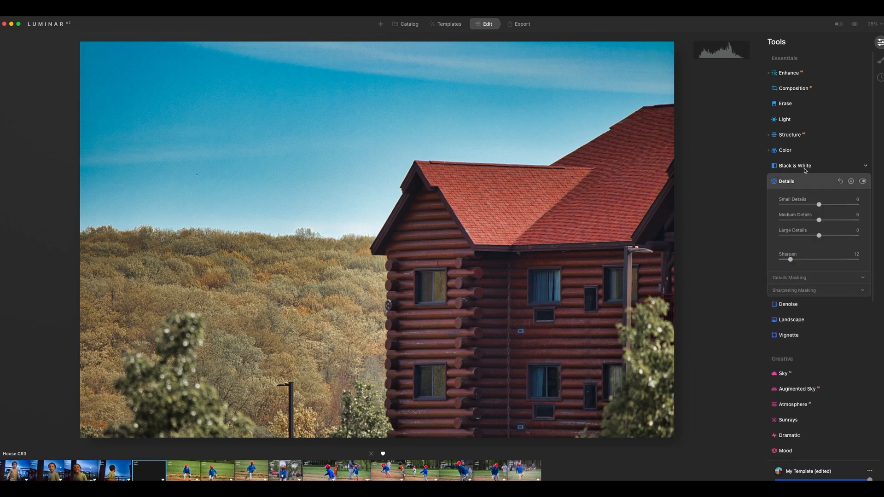
{"action": "left_click", "coordinate": [847, 182]}
{"action": "left_click", "coordinate": [825, 181]}
{"action": "left_click", "coordinate": [851, 182]}
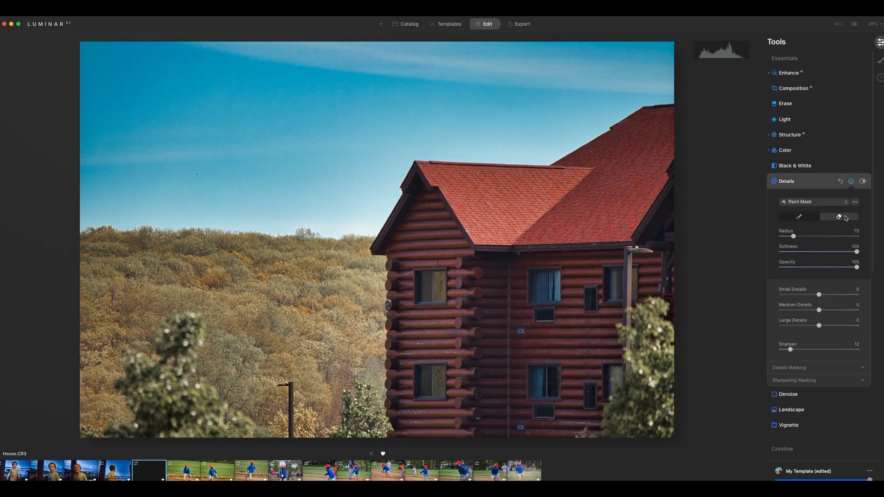
{"action": "left_click", "coordinate": [802, 219]}
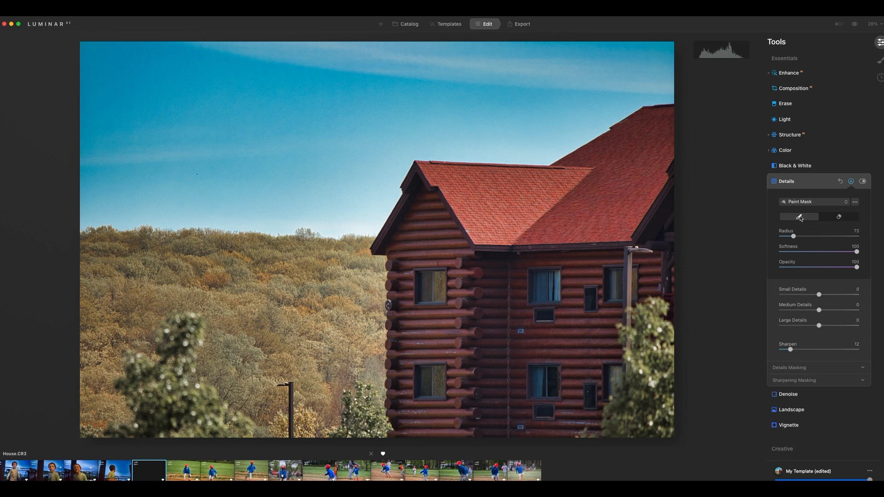
{"action": "left_click_drag", "start_coordinate": [789, 237], "coordinate": [792, 237]}
{"action": "mouse_move", "coordinate": [521, 237]}
{"action": "left_mouse_down"}
{"action": "mouse_move", "coordinate": [601, 190]}
{"action": "mouse_move", "coordinate": [568, 222]}
{"action": "mouse_move", "coordinate": [603, 139]}
{"action": "mouse_move", "coordinate": [552, 170]}
{"action": "mouse_move", "coordinate": [647, 115]}
{"action": "mouse_move", "coordinate": [663, 116]}
{"action": "mouse_move", "coordinate": [608, 191]}
{"action": "mouse_move", "coordinate": [643, 171]}
{"action": "mouse_move", "coordinate": [667, 124]}
{"action": "mouse_move", "coordinate": [607, 242]}
{"action": "mouse_move", "coordinate": [665, 205]}
{"action": "mouse_move", "coordinate": [651, 275]}
{"action": "mouse_move", "coordinate": [665, 287]}
{"action": "mouse_move", "coordinate": [655, 244]}
{"action": "mouse_move", "coordinate": [601, 270]}
{"action": "mouse_move", "coordinate": [648, 267]}
{"action": "mouse_move", "coordinate": [623, 275]}
{"action": "mouse_move", "coordinate": [624, 290]}
{"action": "mouse_move", "coordinate": [599, 323]}
{"action": "mouse_move", "coordinate": [603, 391]}
{"action": "mouse_move", "coordinate": [584, 403]}
{"action": "mouse_move", "coordinate": [618, 292]}
{"action": "left_mouse_up"}
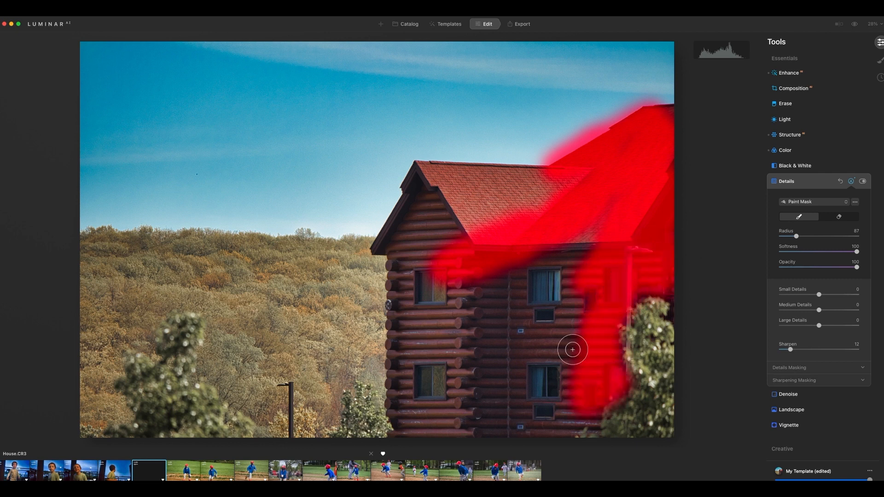
{"action": "mouse_move", "coordinate": [677, 312]}
{"action": "left_mouse_down"}
{"action": "mouse_move", "coordinate": [557, 276]}
{"action": "mouse_move", "coordinate": [534, 347]}
{"action": "mouse_move", "coordinate": [604, 253]}
{"action": "mouse_move", "coordinate": [575, 183]}
{"action": "mouse_move", "coordinate": [484, 181]}
{"action": "mouse_move", "coordinate": [573, 179]}
{"action": "mouse_move", "coordinate": [420, 172]}
{"action": "mouse_move", "coordinate": [378, 245]}
{"action": "mouse_move", "coordinate": [442, 216]}
{"action": "mouse_move", "coordinate": [501, 212]}
{"action": "mouse_move", "coordinate": [544, 223]}
{"action": "mouse_move", "coordinate": [447, 205]}
{"action": "mouse_move", "coordinate": [513, 212]}
{"action": "left_mouse_up"}
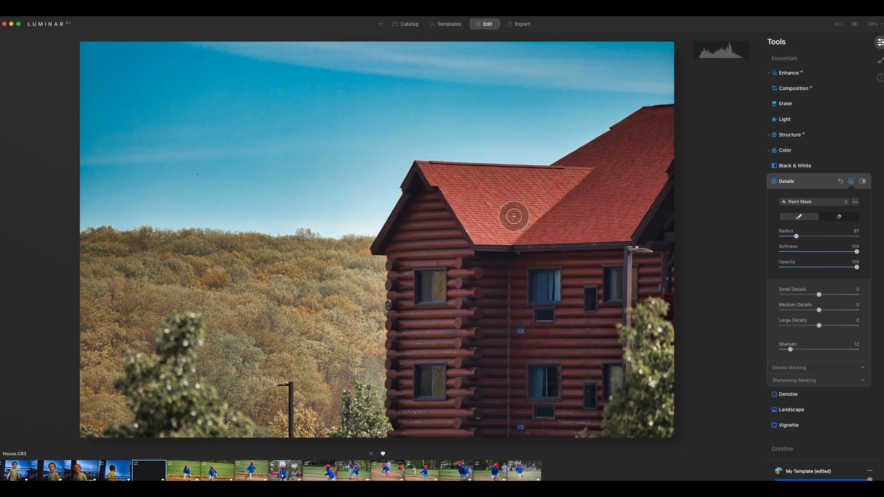
Step: Fill in the rest of the house in the Details mask with brush radii of 135 and 55
{"action": "left_click_drag", "start_coordinate": [796, 236], "coordinate": [806, 236]}
{"action": "mouse_move", "coordinate": [421, 286]}
{"action": "left_mouse_down"}
{"action": "mouse_move", "coordinate": [474, 241]}
{"action": "mouse_move", "coordinate": [451, 276]}
{"action": "mouse_move", "coordinate": [414, 264]}
{"action": "mouse_move", "coordinate": [425, 316]}
{"action": "mouse_move", "coordinate": [594, 269]}
{"action": "mouse_move", "coordinate": [552, 264]}
{"action": "mouse_move", "coordinate": [500, 289]}
{"action": "mouse_move", "coordinate": [559, 224]}
{"action": "mouse_move", "coordinate": [638, 175]}
{"action": "mouse_move", "coordinate": [670, 113]}
{"action": "left_mouse_up"}
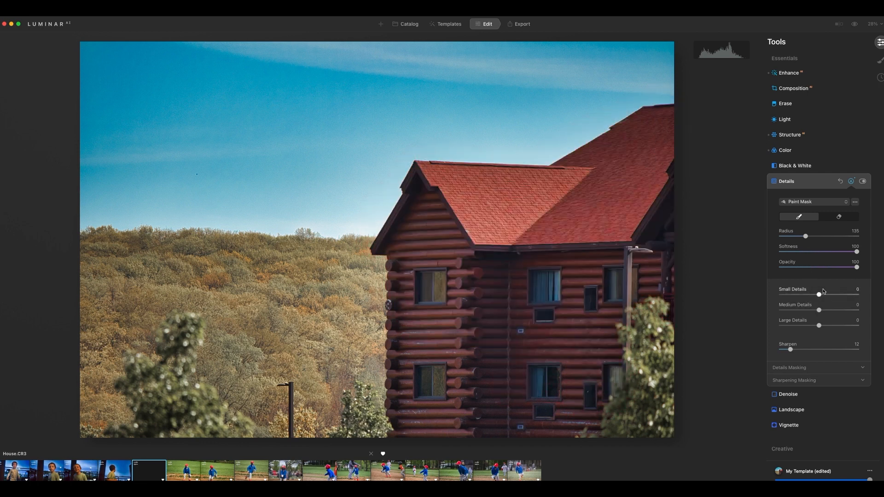
{"action": "left_click_drag", "start_coordinate": [808, 237], "coordinate": [791, 236]}
{"action": "mouse_move", "coordinate": [468, 308]}
{"action": "left_mouse_down"}
{"action": "mouse_move", "coordinate": [419, 299]}
{"action": "mouse_move", "coordinate": [402, 311]}
{"action": "mouse_move", "coordinate": [399, 300]}
{"action": "mouse_move", "coordinate": [396, 432]}
{"action": "mouse_move", "coordinate": [423, 315]}
{"action": "mouse_move", "coordinate": [424, 441]}
{"action": "mouse_move", "coordinate": [432, 403]}
{"action": "mouse_move", "coordinate": [405, 435]}
{"action": "mouse_move", "coordinate": [446, 376]}
{"action": "mouse_move", "coordinate": [461, 366]}
{"action": "mouse_move", "coordinate": [465, 376]}
{"action": "mouse_move", "coordinate": [433, 360]}
{"action": "mouse_move", "coordinate": [569, 367]}
{"action": "mouse_move", "coordinate": [460, 360]}
{"action": "mouse_move", "coordinate": [544, 352]}
{"action": "mouse_move", "coordinate": [564, 361]}
{"action": "mouse_move", "coordinate": [557, 356]}
{"action": "mouse_move", "coordinate": [548, 383]}
{"action": "mouse_move", "coordinate": [584, 181]}
{"action": "mouse_move", "coordinate": [555, 203]}
{"action": "mouse_move", "coordinate": [577, 188]}
{"action": "left_mouse_up"}
Step: Erase the Details mask spill from the sky along the roofline at radius 55, and finish the mask
{"action": "left_click", "coordinate": [840, 217]}
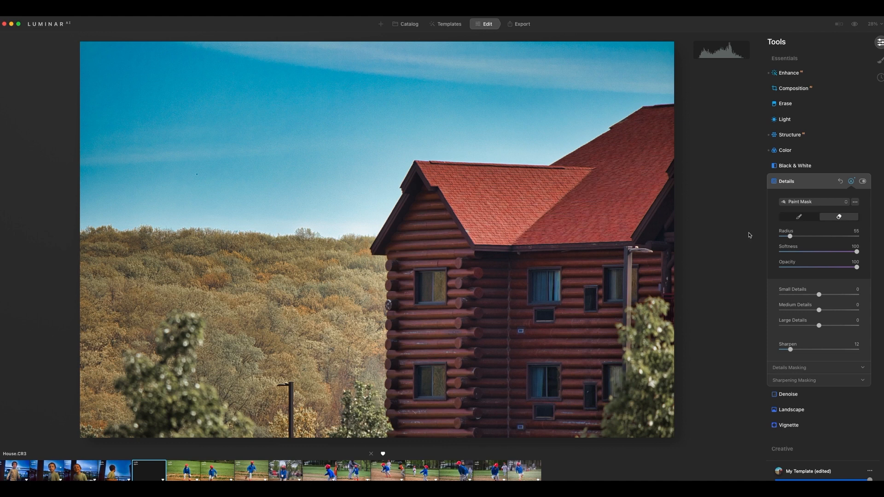
{"action": "mouse_move", "coordinate": [357, 185]}
{"action": "left_mouse_down"}
{"action": "mouse_move", "coordinate": [388, 193]}
{"action": "mouse_move", "coordinate": [363, 234]}
{"action": "mouse_move", "coordinate": [382, 168]}
{"action": "mouse_move", "coordinate": [406, 148]}
{"action": "mouse_move", "coordinate": [545, 150]}
{"action": "mouse_move", "coordinate": [650, 94]}
{"action": "left_mouse_up"}
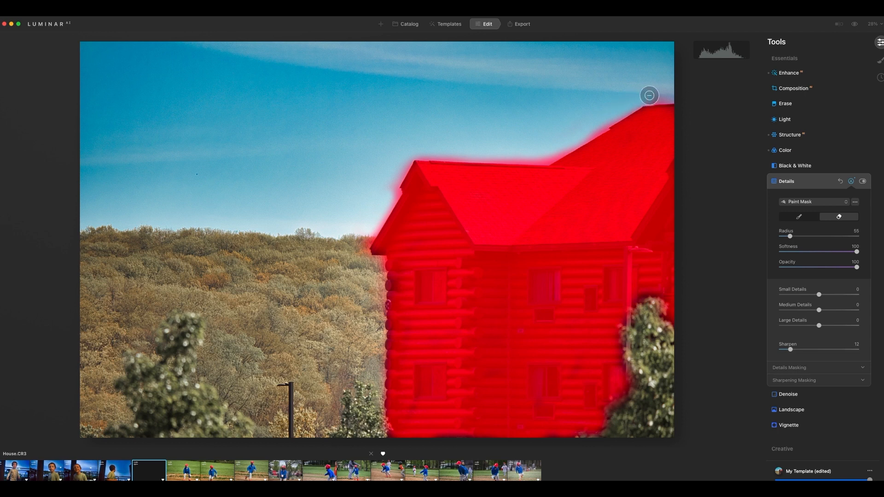
{"action": "mouse_move", "coordinate": [554, 140]}
{"action": "left_mouse_down"}
{"action": "mouse_move", "coordinate": [545, 151]}
{"action": "mouse_move", "coordinate": [419, 148]}
{"action": "mouse_move", "coordinate": [403, 156]}
{"action": "mouse_move", "coordinate": [349, 235]}
{"action": "left_mouse_up"}
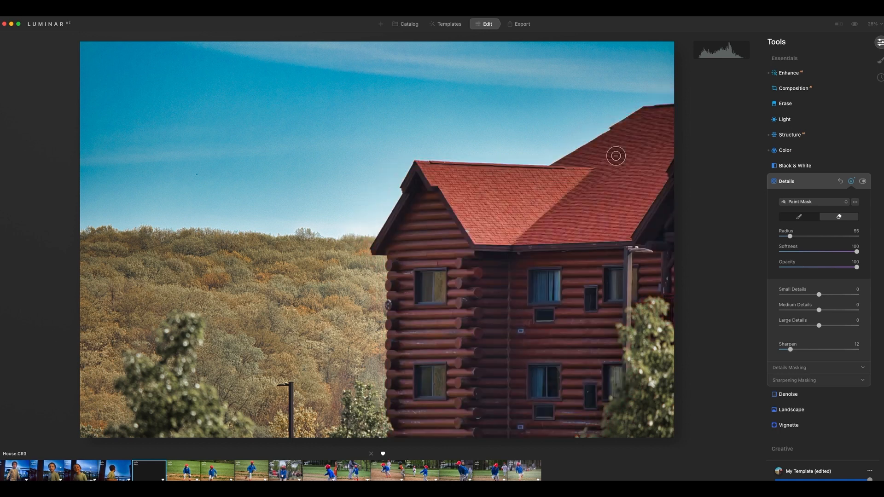
{"action": "left_click", "coordinate": [863, 182]}
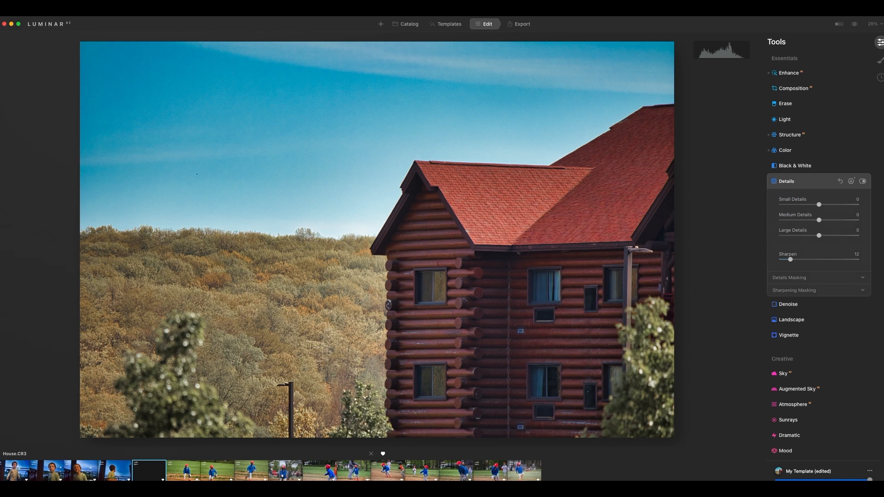
Step: Set Luminosity Denoise to 30 while inspecting the gable and roof at 100% zoom, and compare the photo with and without Denoise
{"action": "left_click", "coordinate": [792, 181]}
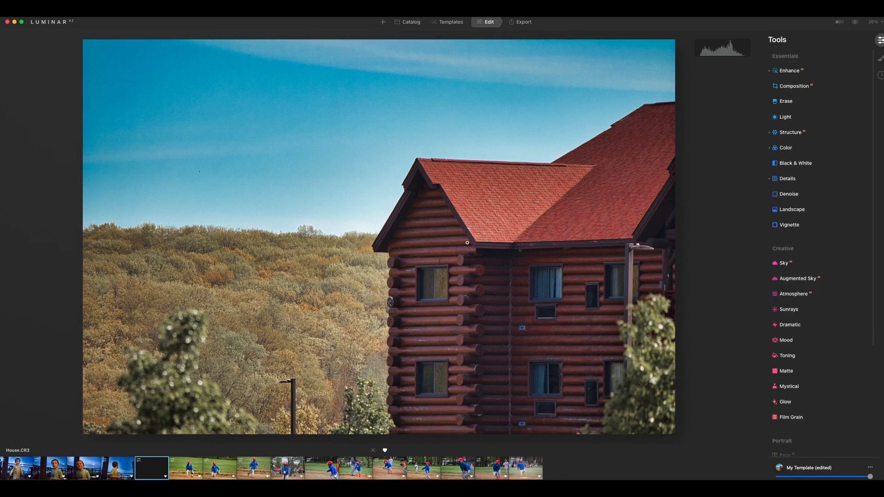
{"action": "left_click", "coordinate": [479, 271]}
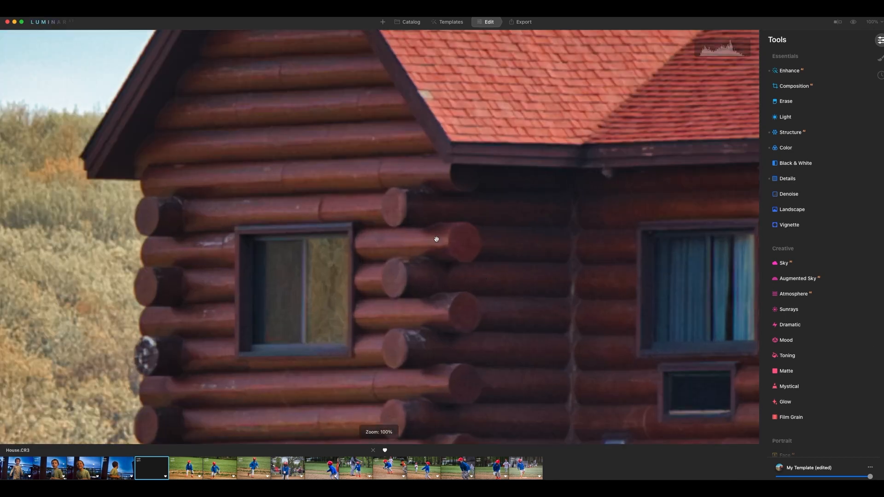
{"action": "left_click_drag", "start_coordinate": [379, 201], "coordinate": [444, 308]}
{"action": "left_click_drag", "start_coordinate": [455, 175], "coordinate": [405, 175]}
{"action": "left_click", "coordinate": [791, 197]}
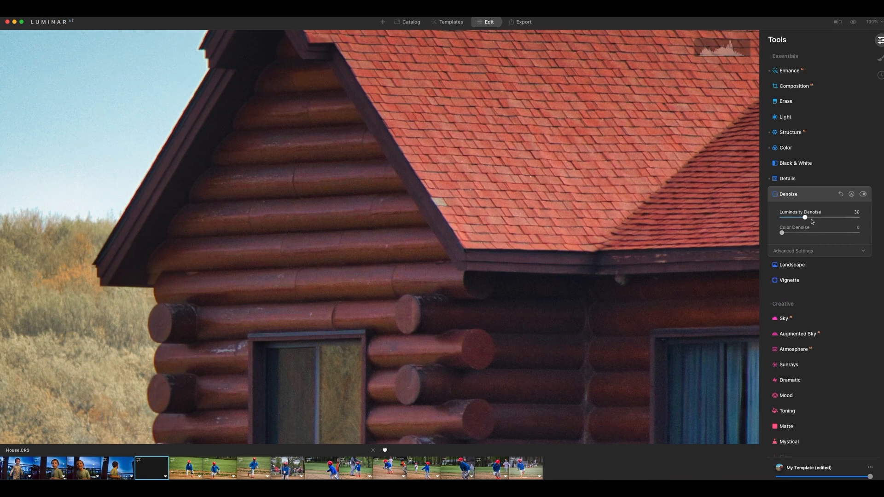
{"action": "left_click", "coordinate": [864, 195]}
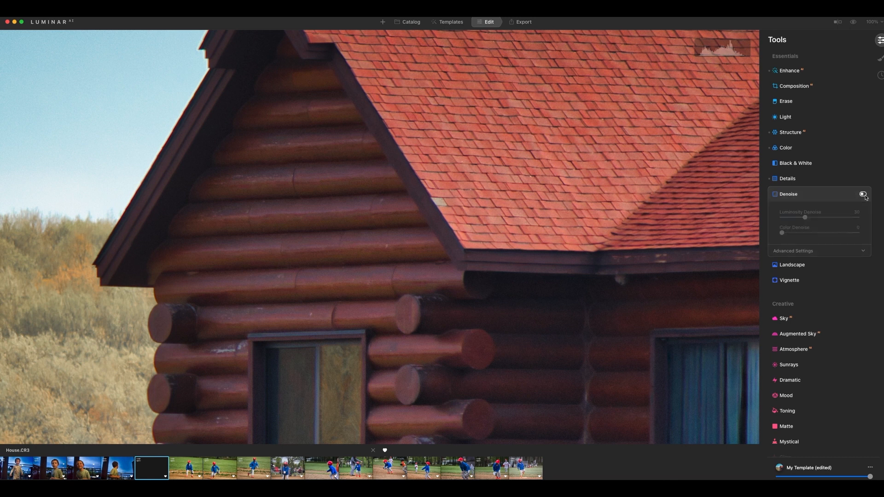
{"action": "left_click", "coordinate": [864, 195]}
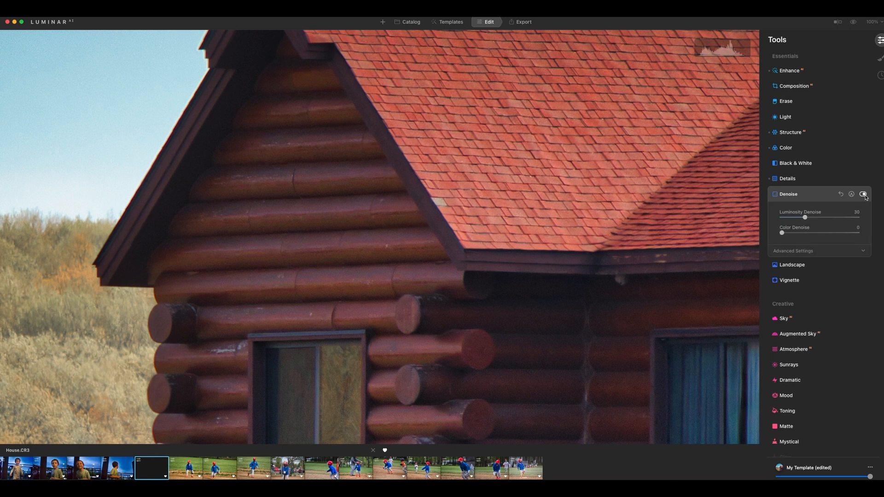
{"action": "left_click", "coordinate": [864, 195]}
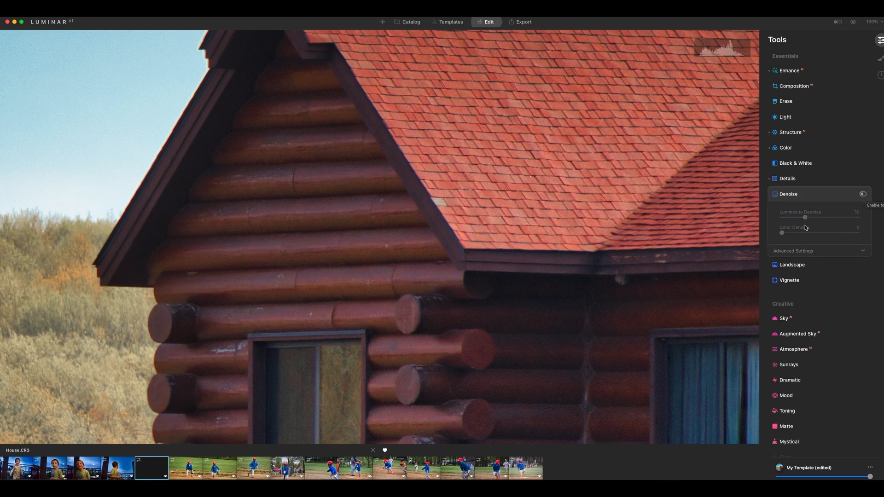
{"action": "left_click", "coordinate": [864, 195]}
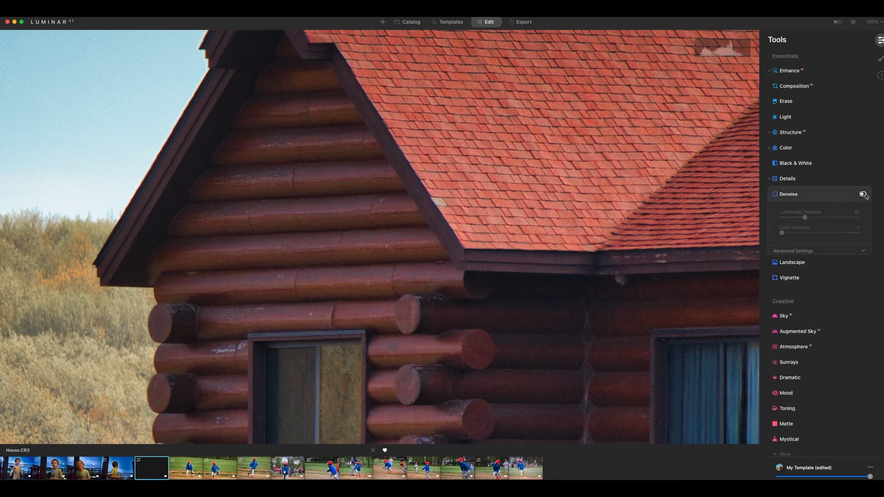
{"action": "left_click", "coordinate": [864, 194]}
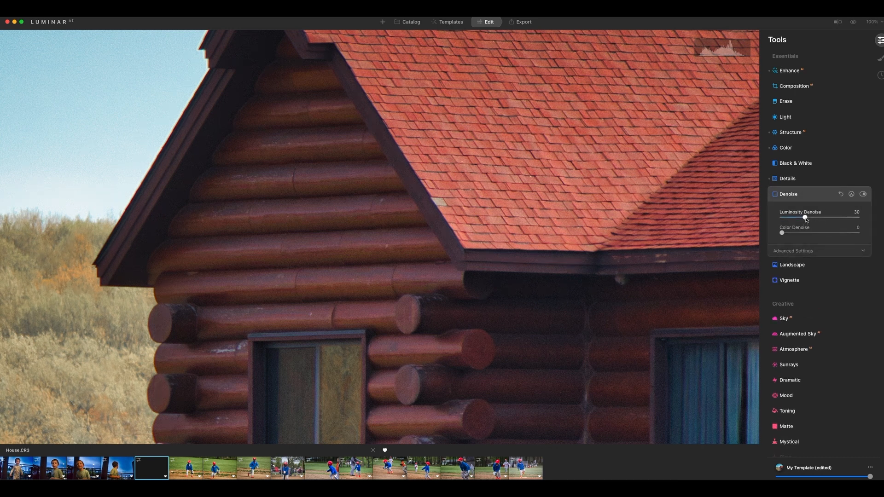
Step: Raise Luminosity Denoise to 47, compare the effect on the log walls, and close Denoise with the whole photo in view
{"action": "mouse_move", "coordinate": [809, 219]}
{"action": "left_mouse_down"}
{"action": "mouse_move", "coordinate": [831, 219]}
{"action": "mouse_move", "coordinate": [817, 218]}
{"action": "left_mouse_up"}
{"action": "left_click", "coordinate": [864, 195]}
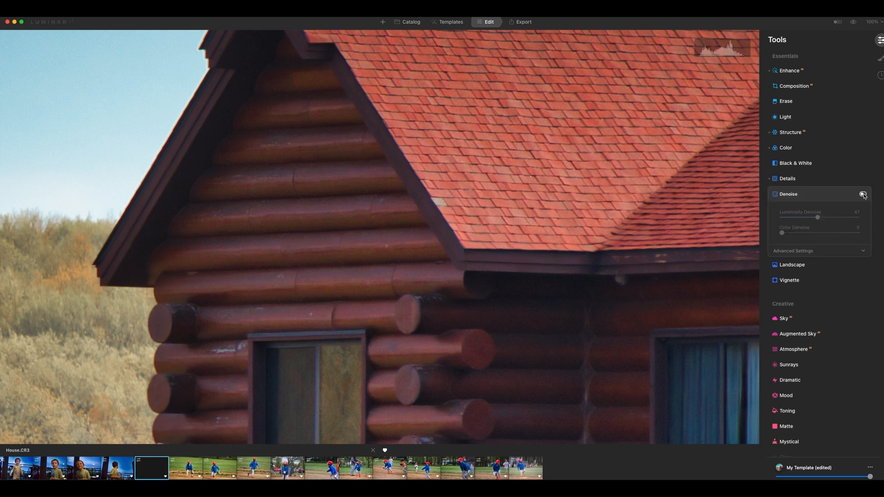
{"action": "left_click", "coordinate": [863, 195]}
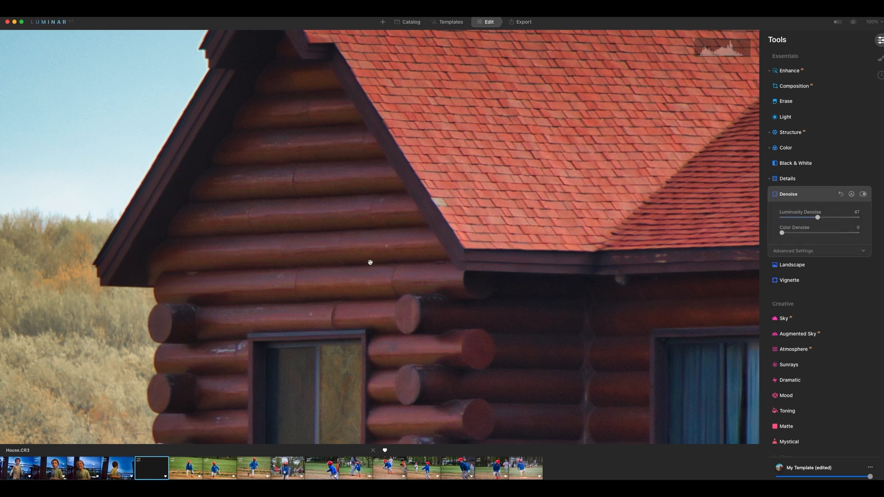
{"action": "left_click_drag", "start_coordinate": [400, 287], "coordinate": [339, 247]}
{"action": "left_click", "coordinate": [418, 308]}
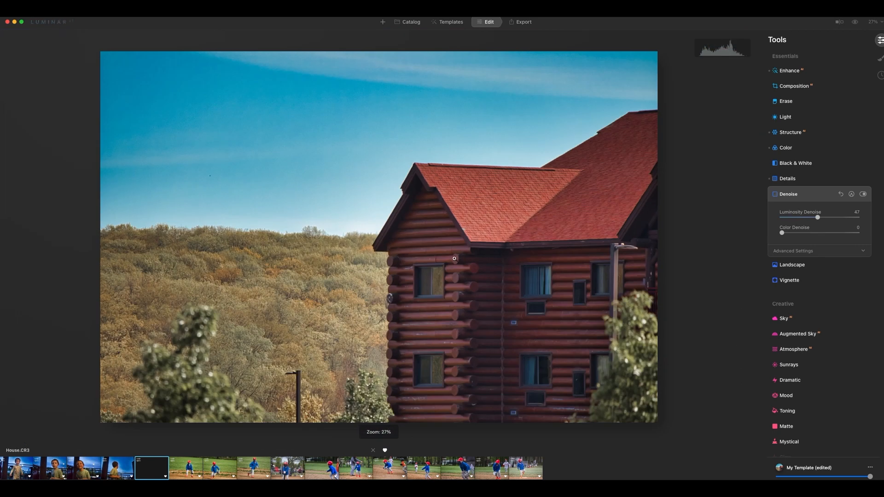
{"action": "left_click", "coordinate": [794, 195]}
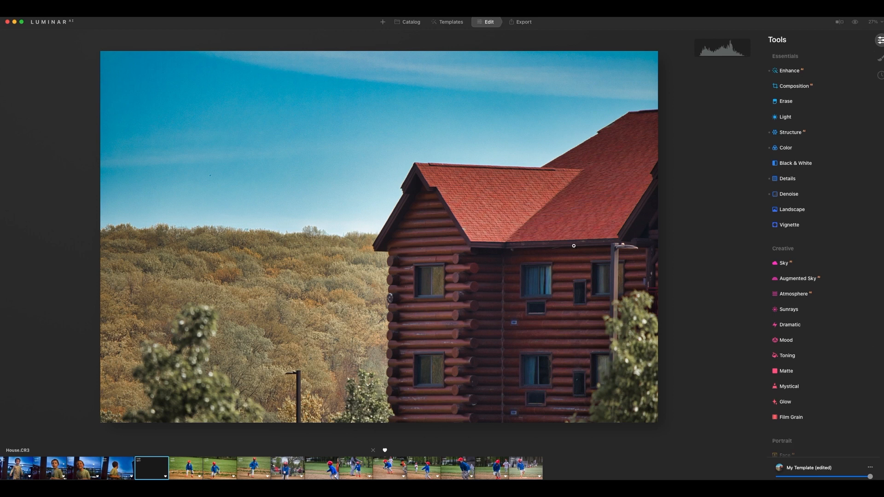
{"action": "left_click", "coordinate": [789, 148]}
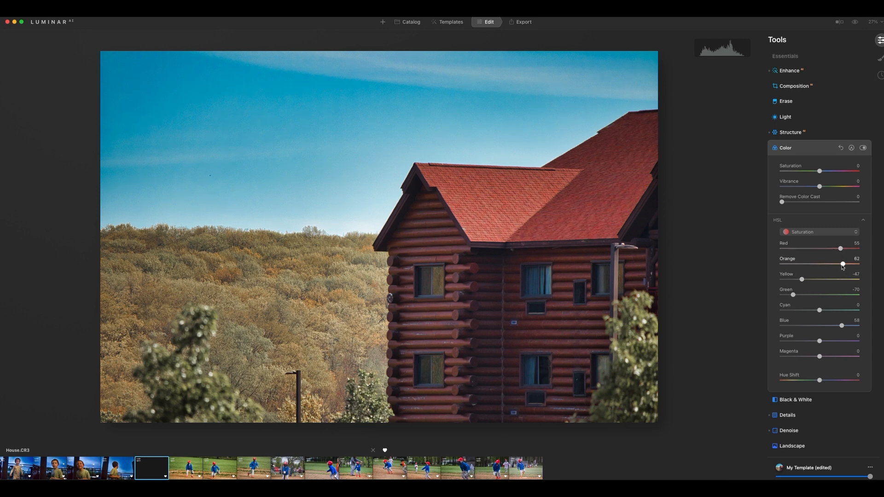
{"action": "left_click", "coordinate": [794, 153]}
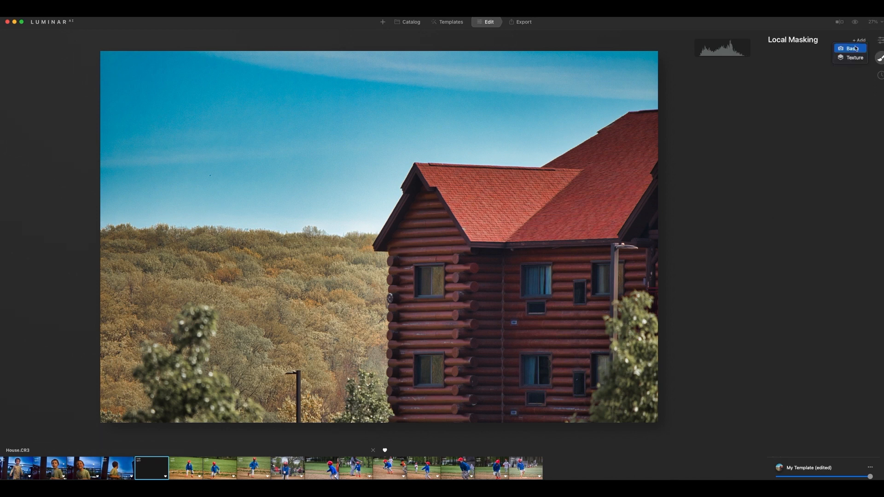
Step: Add a Basic local mask and brush it over the house's roof and log walls, starting at radius 55 and varying the brush size
{"action": "left_click", "coordinate": [850, 49]}
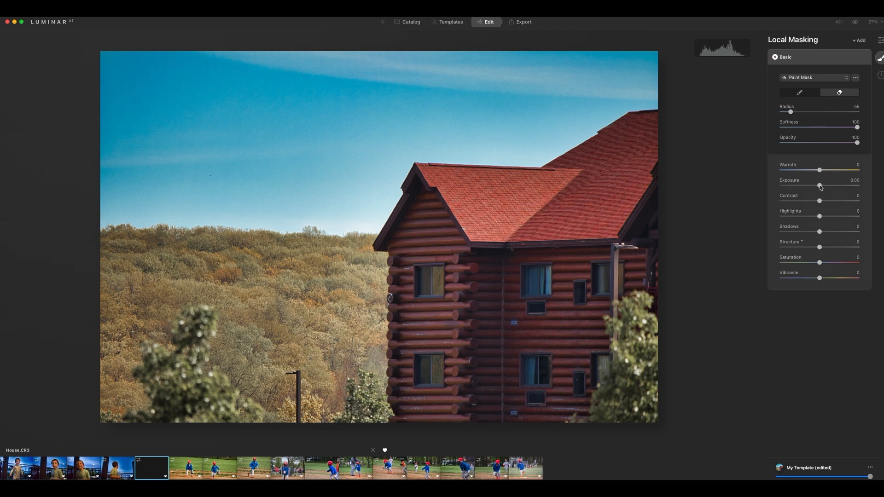
{"action": "left_click", "coordinate": [799, 93]}
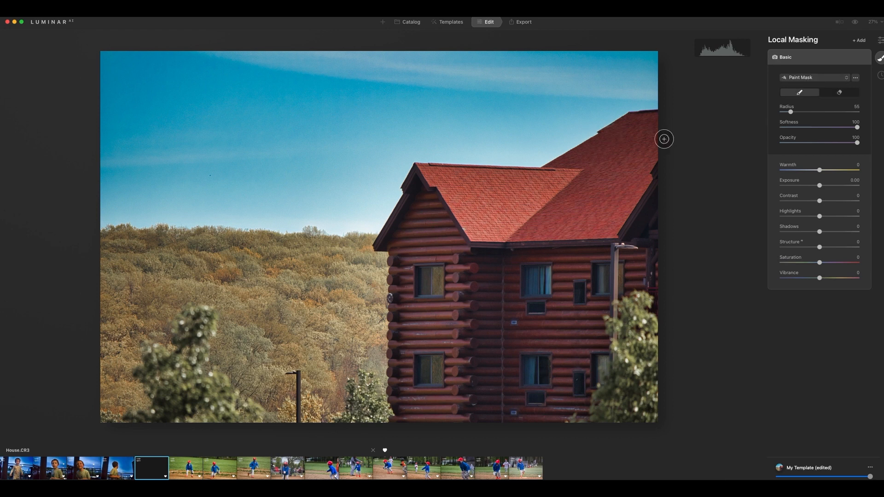
{"action": "mouse_move", "coordinate": [611, 148]}
{"action": "left_mouse_down"}
{"action": "mouse_move", "coordinate": [633, 119]}
{"action": "mouse_move", "coordinate": [553, 168]}
{"action": "mouse_move", "coordinate": [640, 134]}
{"action": "mouse_move", "coordinate": [659, 116]}
{"action": "mouse_move", "coordinate": [638, 116]}
{"action": "mouse_move", "coordinate": [666, 129]}
{"action": "mouse_move", "coordinate": [645, 183]}
{"action": "mouse_move", "coordinate": [650, 161]}
{"action": "mouse_move", "coordinate": [655, 284]}
{"action": "mouse_move", "coordinate": [629, 173]}
{"action": "mouse_move", "coordinate": [640, 157]}
{"action": "mouse_move", "coordinate": [620, 180]}
{"action": "mouse_move", "coordinate": [430, 174]}
{"action": "mouse_move", "coordinate": [396, 219]}
{"action": "mouse_move", "coordinate": [478, 198]}
{"action": "mouse_move", "coordinate": [416, 223]}
{"action": "left_mouse_up"}
{"action": "left_click_drag", "start_coordinate": [791, 112], "coordinate": [804, 112]}
{"action": "mouse_move", "coordinate": [618, 237]}
{"action": "left_mouse_down"}
{"action": "mouse_move", "coordinate": [478, 367]}
{"action": "mouse_move", "coordinate": [527, 395]}
{"action": "mouse_move", "coordinate": [553, 360]}
{"action": "left_mouse_up"}
{"action": "left_click_drag", "start_coordinate": [804, 112], "coordinate": [789, 112]}
{"action": "mouse_move", "coordinate": [565, 321]}
{"action": "left_mouse_down"}
{"action": "mouse_move", "coordinate": [634, 116]}
{"action": "mouse_move", "coordinate": [582, 404]}
{"action": "mouse_move", "coordinate": [543, 410]}
{"action": "left_mouse_up"}
{"action": "mouse_move", "coordinate": [413, 185]}
{"action": "left_mouse_down"}
{"action": "mouse_move", "coordinate": [395, 400]}
{"action": "mouse_move", "coordinate": [455, 176]}
{"action": "mouse_move", "coordinate": [422, 170]}
{"action": "mouse_move", "coordinate": [558, 182]}
{"action": "left_mouse_up"}
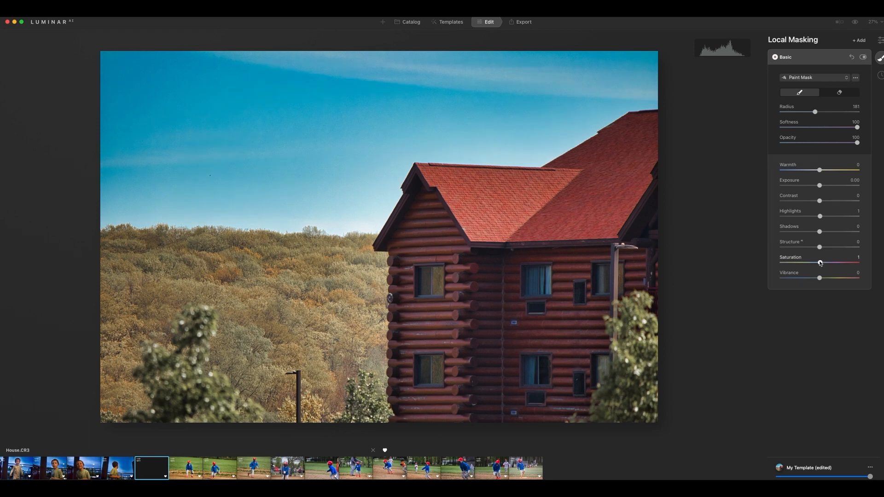
Step: Set the house mask's exposure to 0.41 and its saturation to 43
{"action": "left_click_drag", "start_coordinate": [822, 264], "coordinate": [837, 264]}
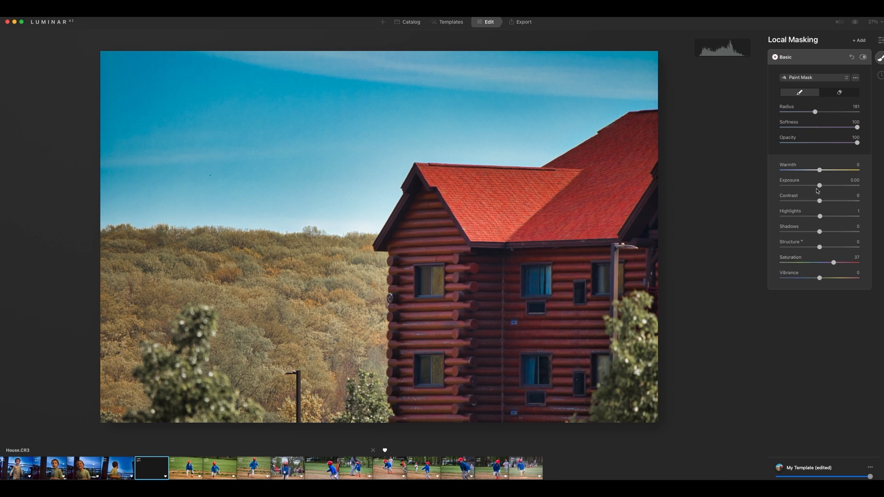
{"action": "left_click_drag", "start_coordinate": [823, 188], "coordinate": [824, 188]}
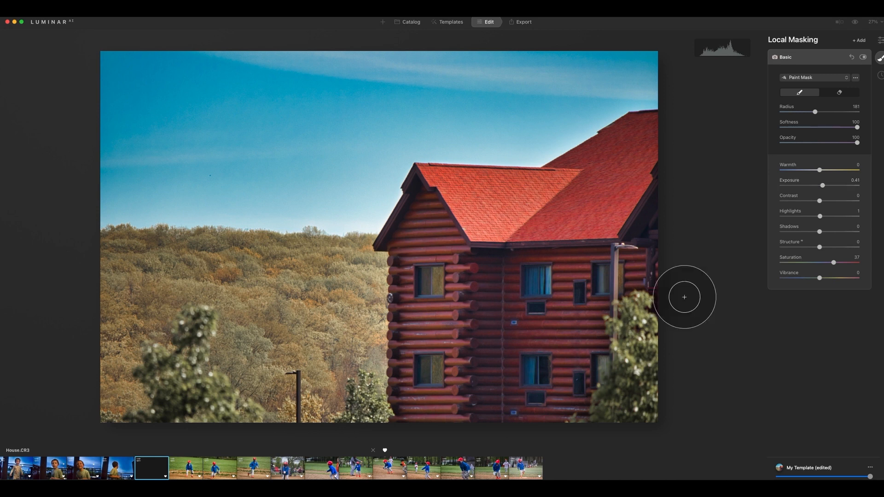
{"action": "mouse_move", "coordinate": [835, 264]}
{"action": "left_mouse_down"}
{"action": "mouse_move", "coordinate": [845, 264]}
{"action": "mouse_move", "coordinate": [828, 264]}
{"action": "left_mouse_up"}
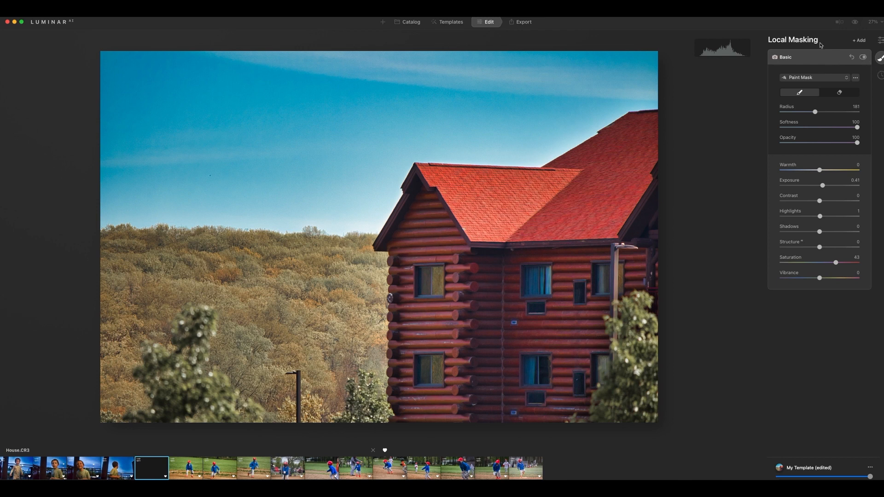
Step: Compare the edited house photo with its unedited original several times
{"action": "left_click", "coordinate": [856, 23]}
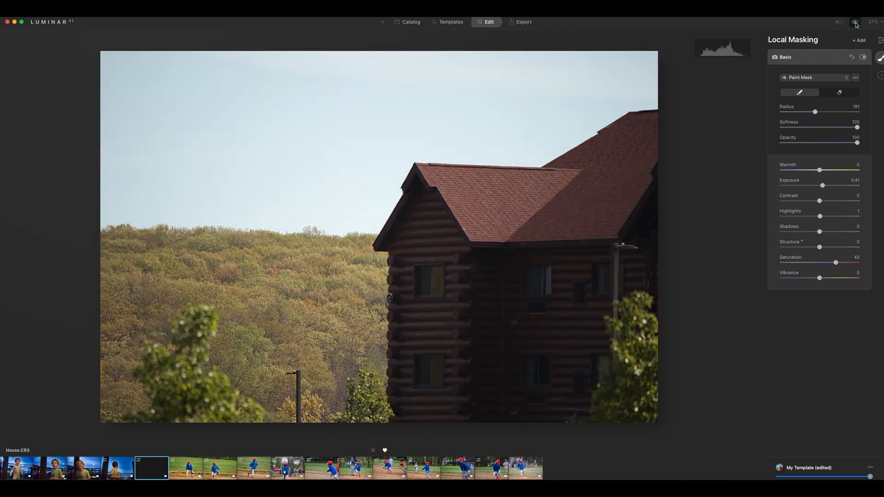
{"action": "left_click", "coordinate": [855, 23]}
{"action": "left_click", "coordinate": [856, 23]}
{"action": "left_click", "coordinate": [856, 23]}
{"action": "left_click", "coordinate": [857, 23]}
{"action": "left_click", "coordinate": [856, 23]}
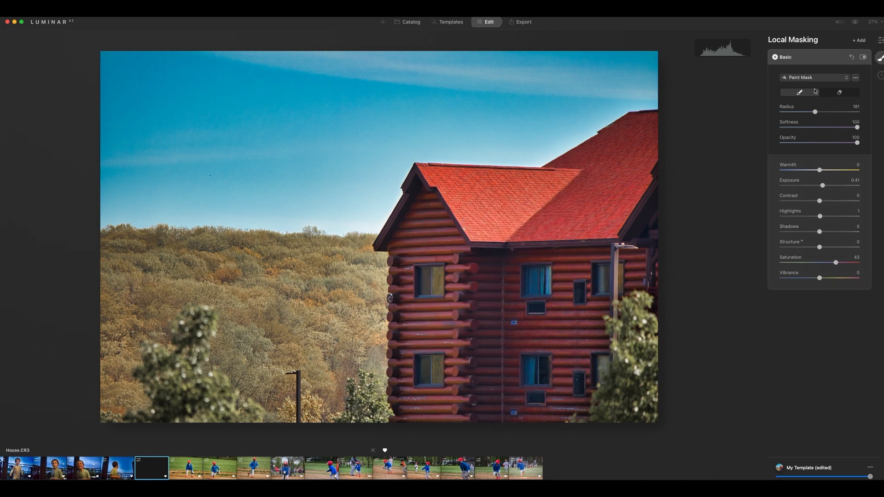
{"action": "left_click", "coordinate": [855, 22]}
{"action": "left_click", "coordinate": [855, 23]}
Step: Close the Basic mask, return to the main tools, and check the edit in the split before/after view
{"action": "left_click", "coordinate": [818, 57]}
{"action": "left_click", "coordinate": [880, 41]}
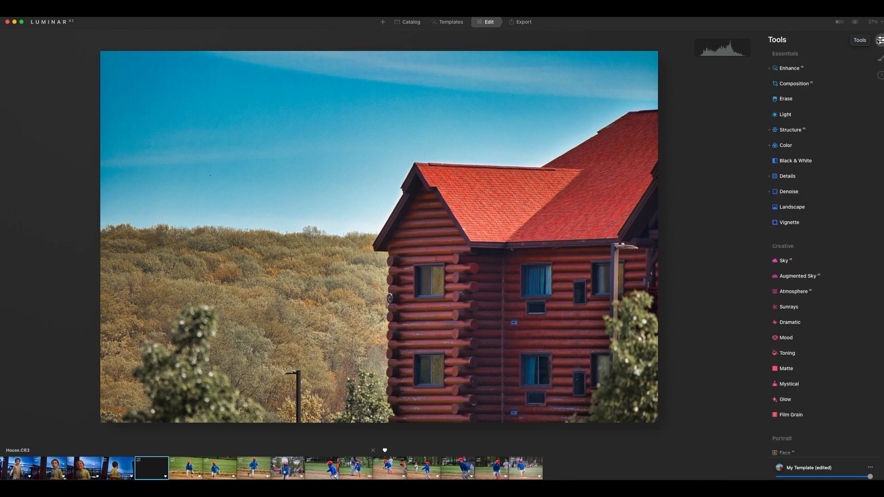
{"action": "left_click", "coordinate": [846, 22]}
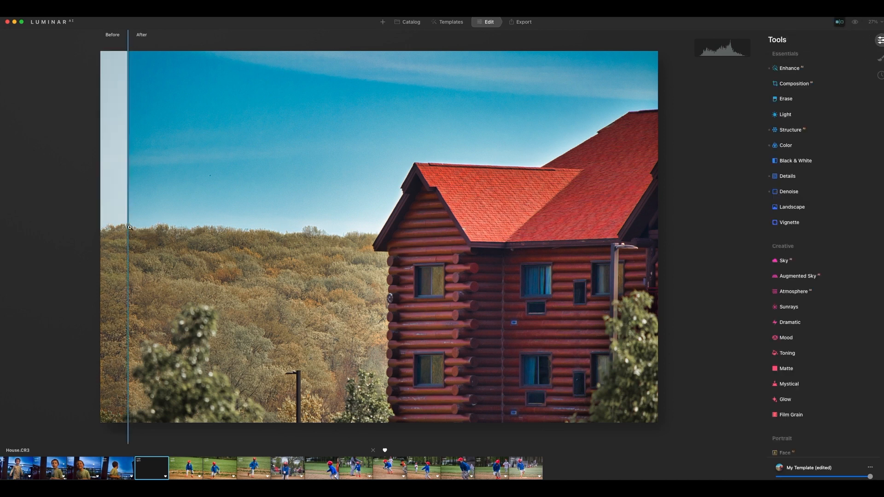
{"action": "left_click_drag", "start_coordinate": [127, 229], "coordinate": [128, 208]}
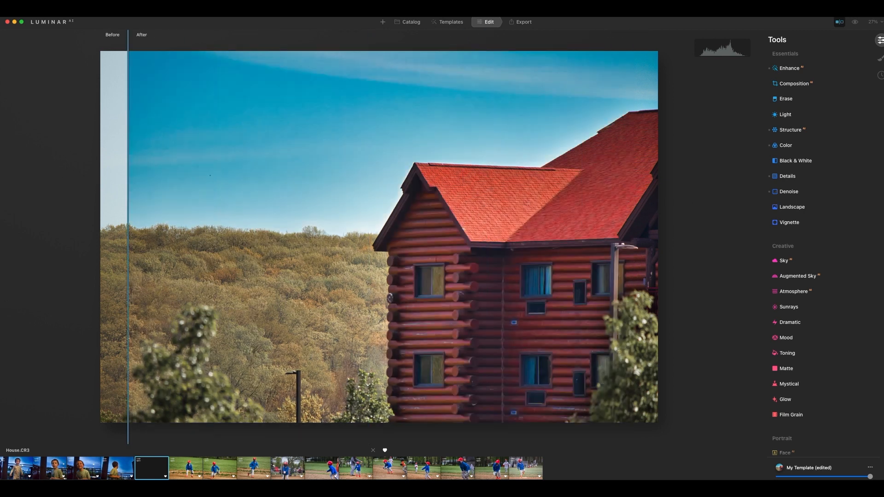
{"action": "left_click", "coordinate": [842, 23]}
{"action": "left_click", "coordinate": [855, 22]}
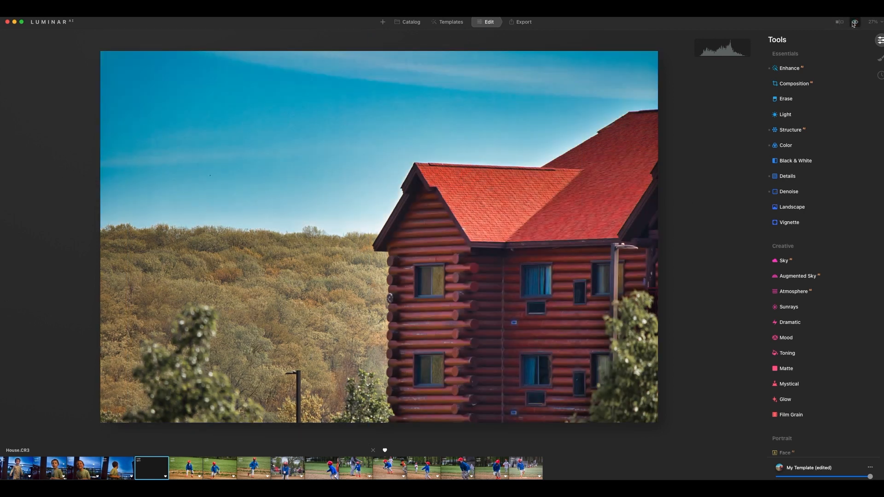
Step: Try Enhance's Sky Enhancer at 0, and set it to 90
{"action": "scroll", "coordinate": [823, 282], "scroll_direction": "down", "scroll_amount": 2}
{"action": "scroll", "coordinate": [818, 138], "scroll_direction": "up", "scroll_amount": 2}
{"action": "left_click", "coordinate": [778, 73]}
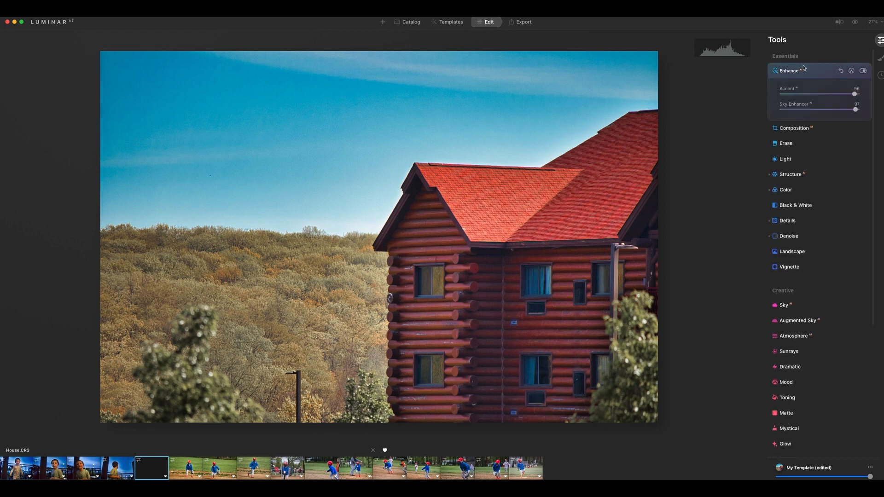
{"action": "left_click_drag", "start_coordinate": [856, 110], "coordinate": [717, 118]}
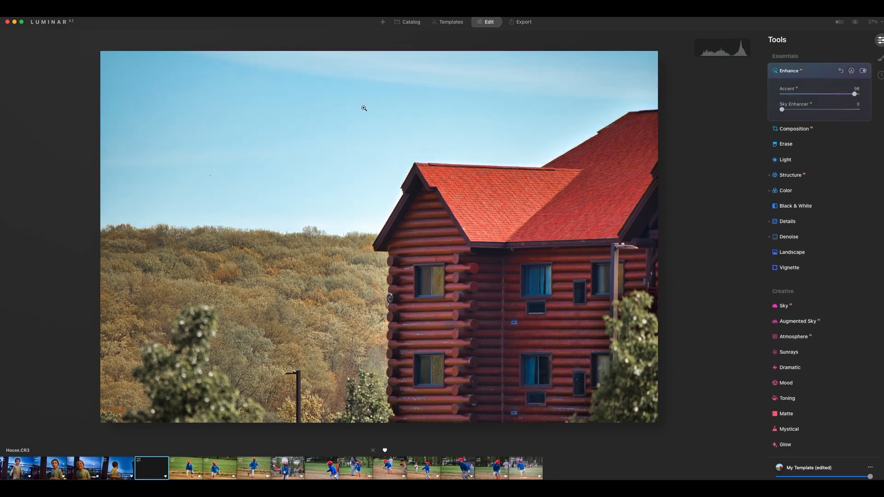
{"action": "left_click_drag", "start_coordinate": [781, 110], "coordinate": [851, 110]}
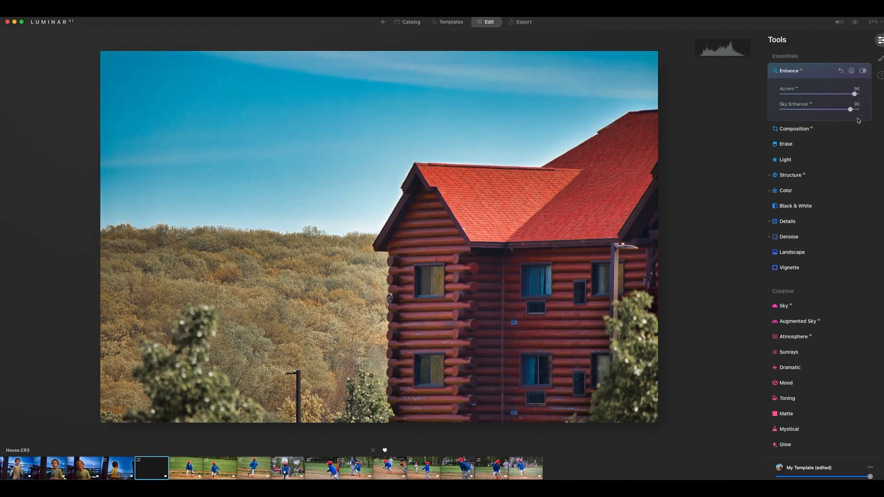
{"action": "left_click", "coordinate": [790, 192]}
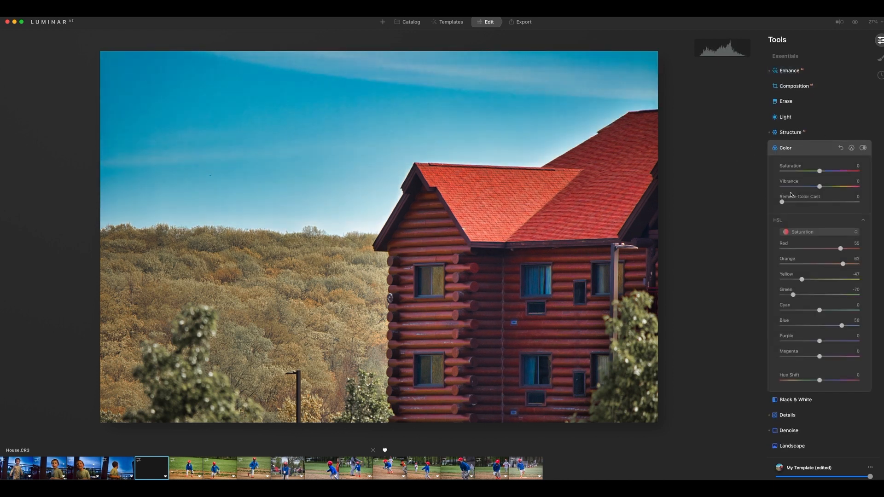
{"action": "left_click", "coordinate": [808, 147]}
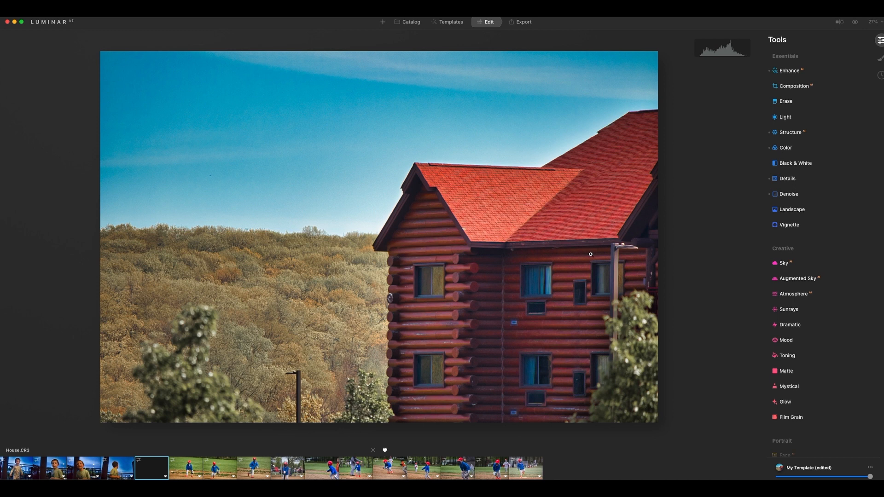
Step: Replace the sky with the Blue Sky 2 preset and compare the photo with the Sky tool off and on
{"action": "left_click", "coordinate": [788, 261]}
{"action": "scroll", "coordinate": [846, 256], "scroll_direction": "down", "scroll_amount": 2}
{"action": "left_click", "coordinate": [844, 259]}
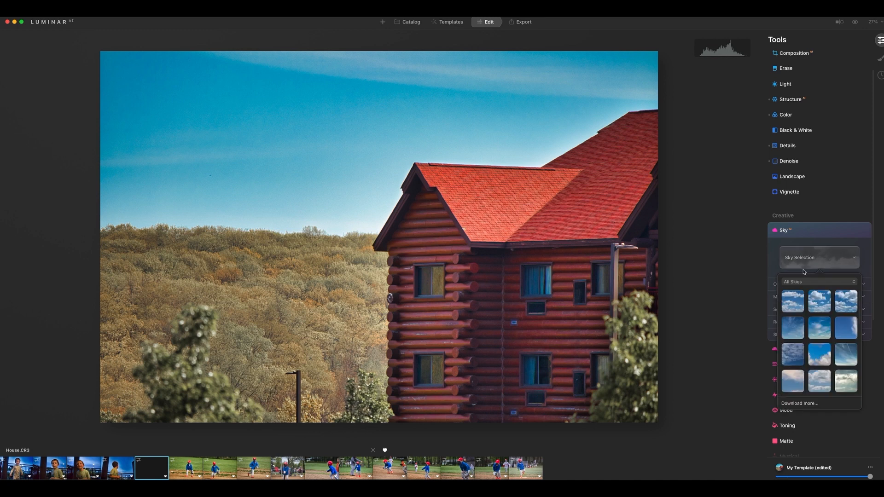
{"action": "left_click", "coordinate": [820, 304]}
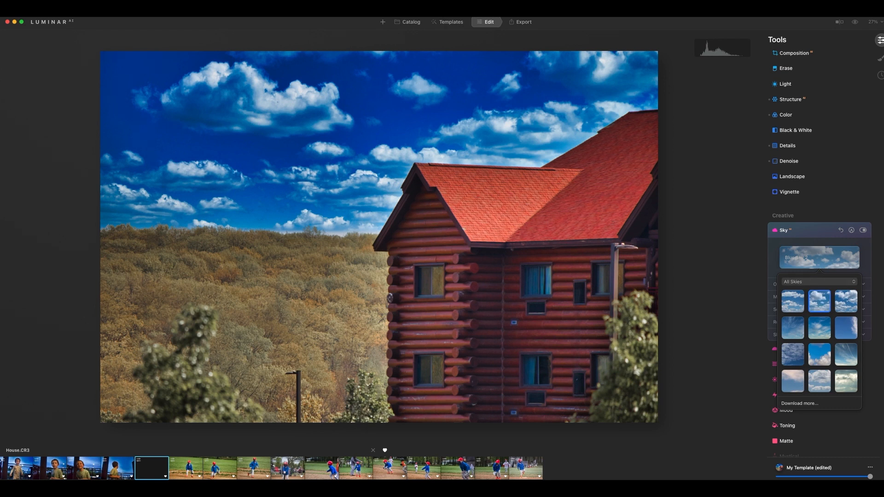
{"action": "left_click", "coordinate": [864, 231]}
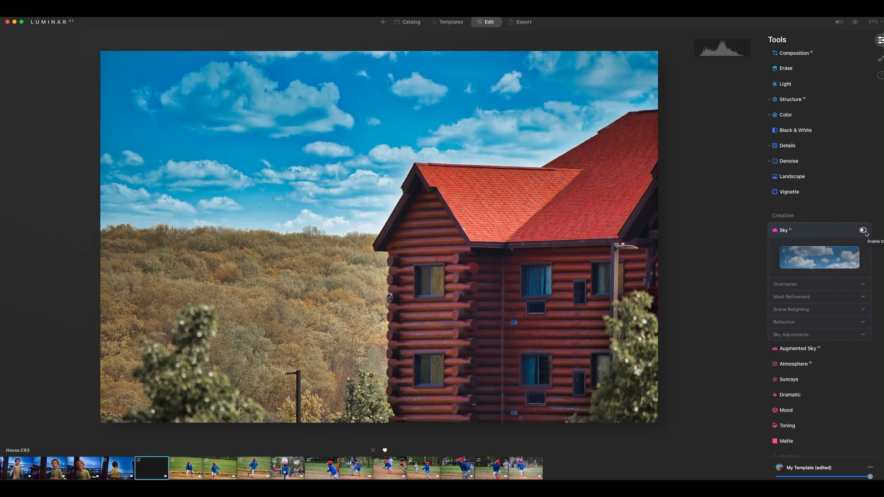
{"action": "left_click", "coordinate": [864, 231]}
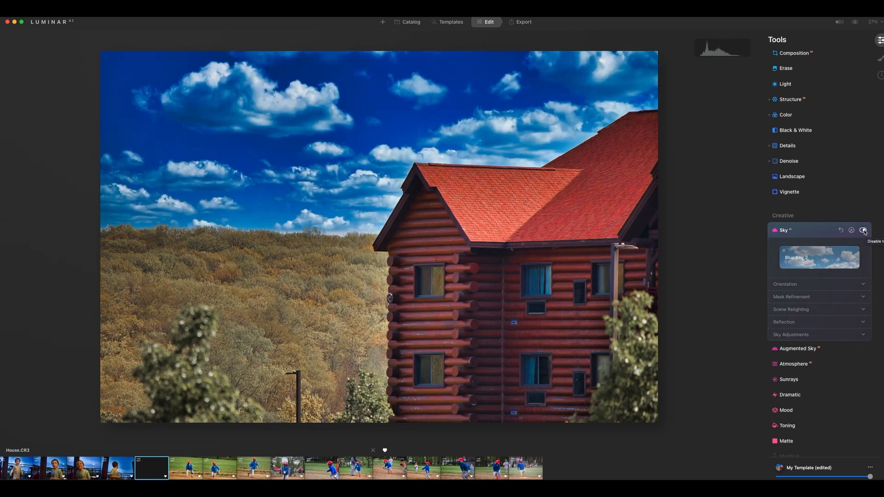
Step: Close the Sky tool and compare the edited house photo with its unedited original
{"action": "left_click", "coordinate": [817, 228]}
{"action": "left_click", "coordinate": [856, 23]}
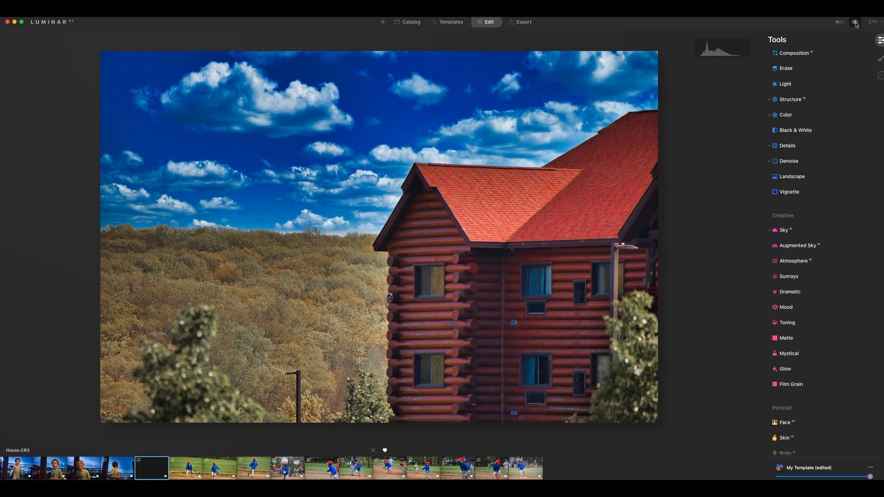
Step: Look through the Portrait tools, examining the options of Face and Skin
{"action": "scroll", "coordinate": [804, 354], "scroll_direction": "down", "scroll_amount": 5}
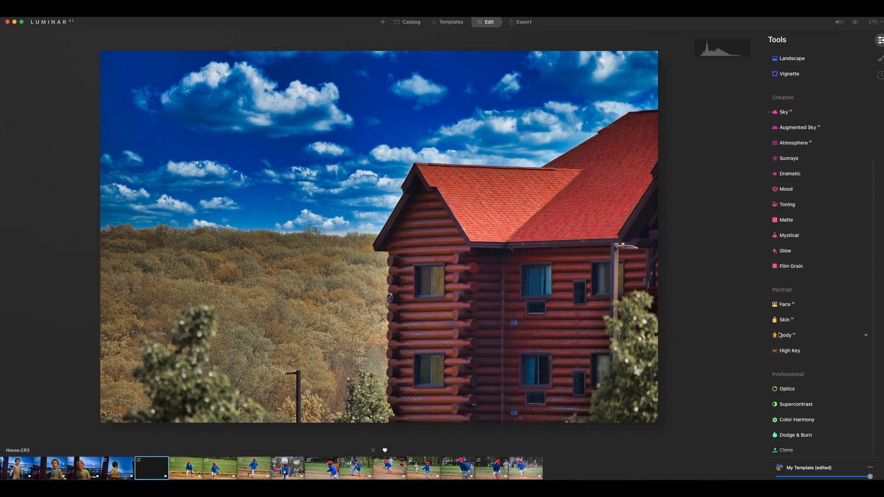
{"action": "left_click", "coordinate": [794, 307]}
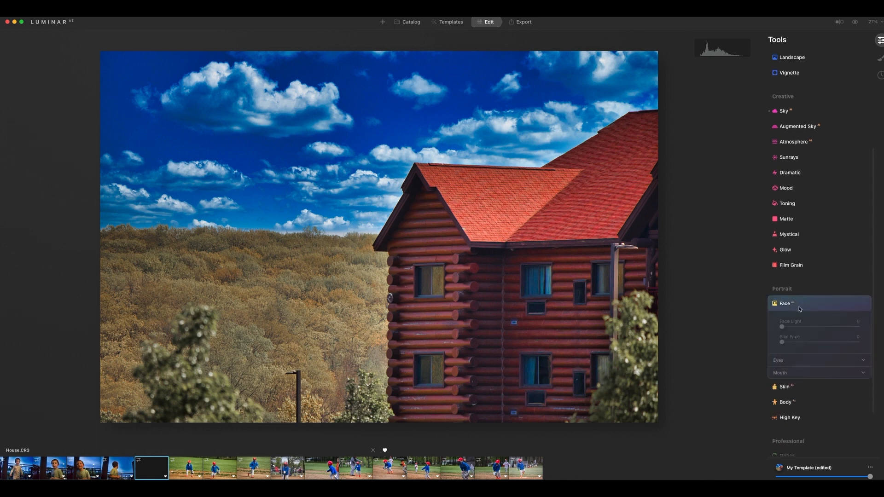
{"action": "left_click", "coordinate": [802, 307]}
{"action": "left_click", "coordinate": [788, 317]}
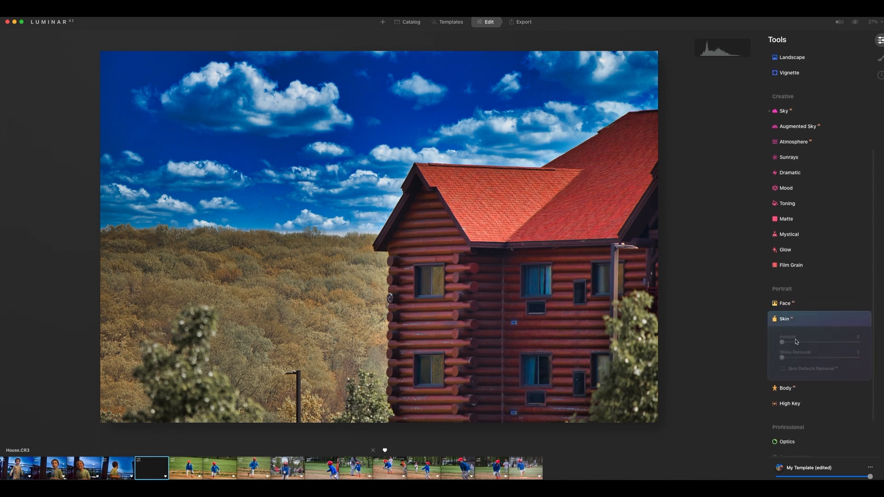
{"action": "left_click", "coordinate": [805, 317]}
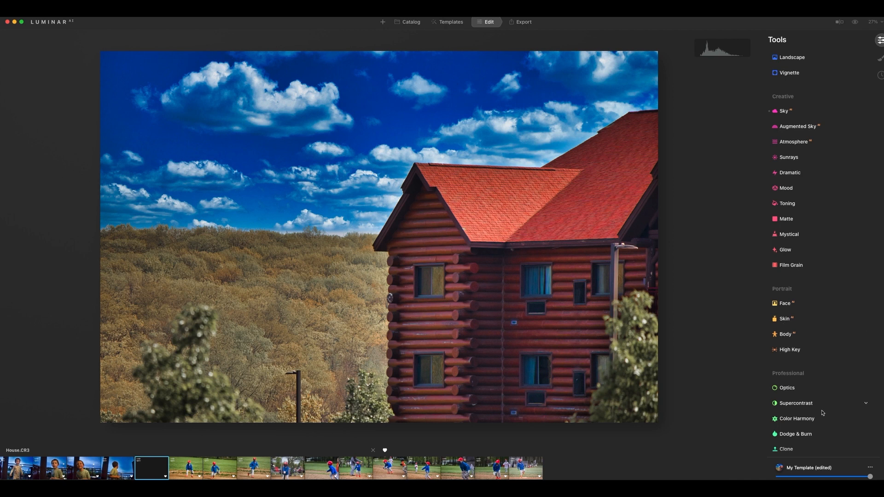
Step: Try the Clone tool with a source in the sky above the forest, cloning along the left part of the treeline
{"action": "left_click", "coordinate": [823, 453]}
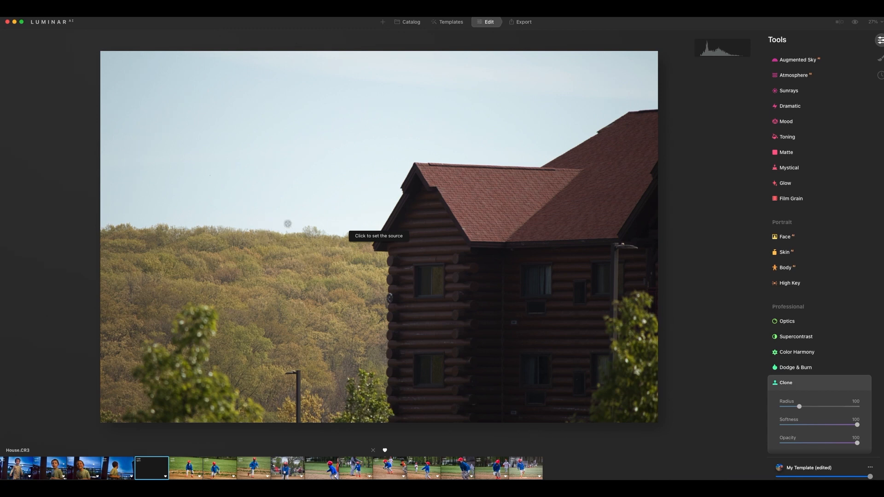
{"action": "left_click", "coordinate": [199, 202]}
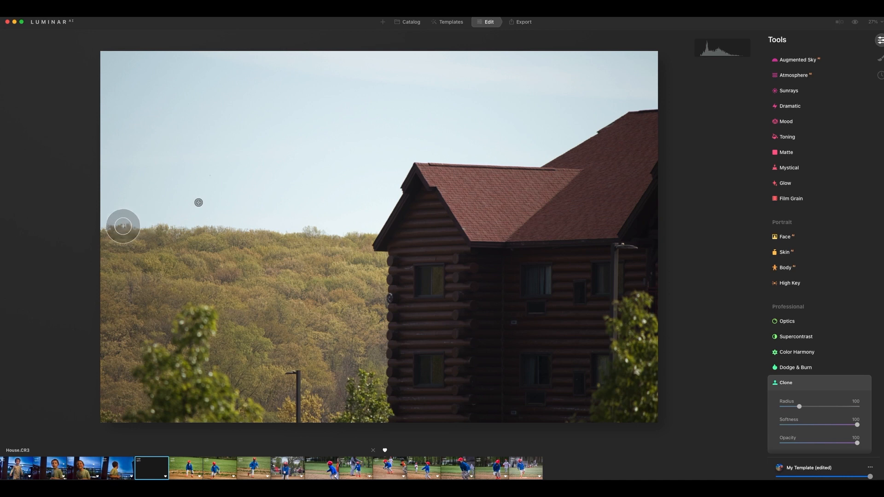
{"action": "mouse_move", "coordinate": [109, 228]}
{"action": "left_mouse_down"}
{"action": "mouse_move", "coordinate": [150, 229]}
{"action": "mouse_move", "coordinate": [97, 227]}
{"action": "mouse_move", "coordinate": [258, 229]}
{"action": "left_mouse_up"}
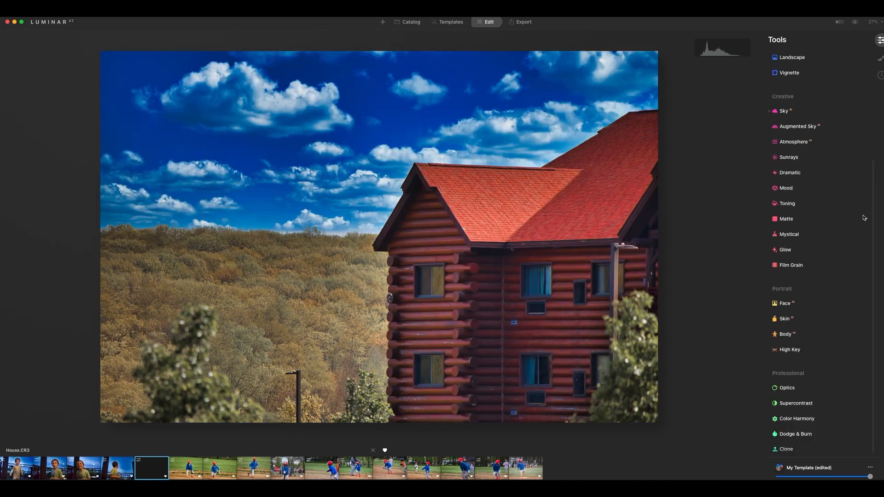
{"action": "scroll", "coordinate": [824, 250], "scroll_direction": "up", "scroll_amount": 1}
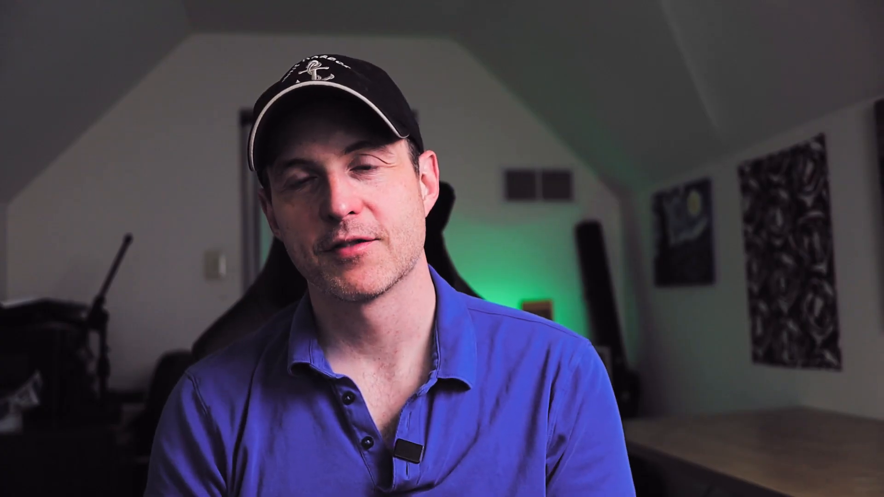